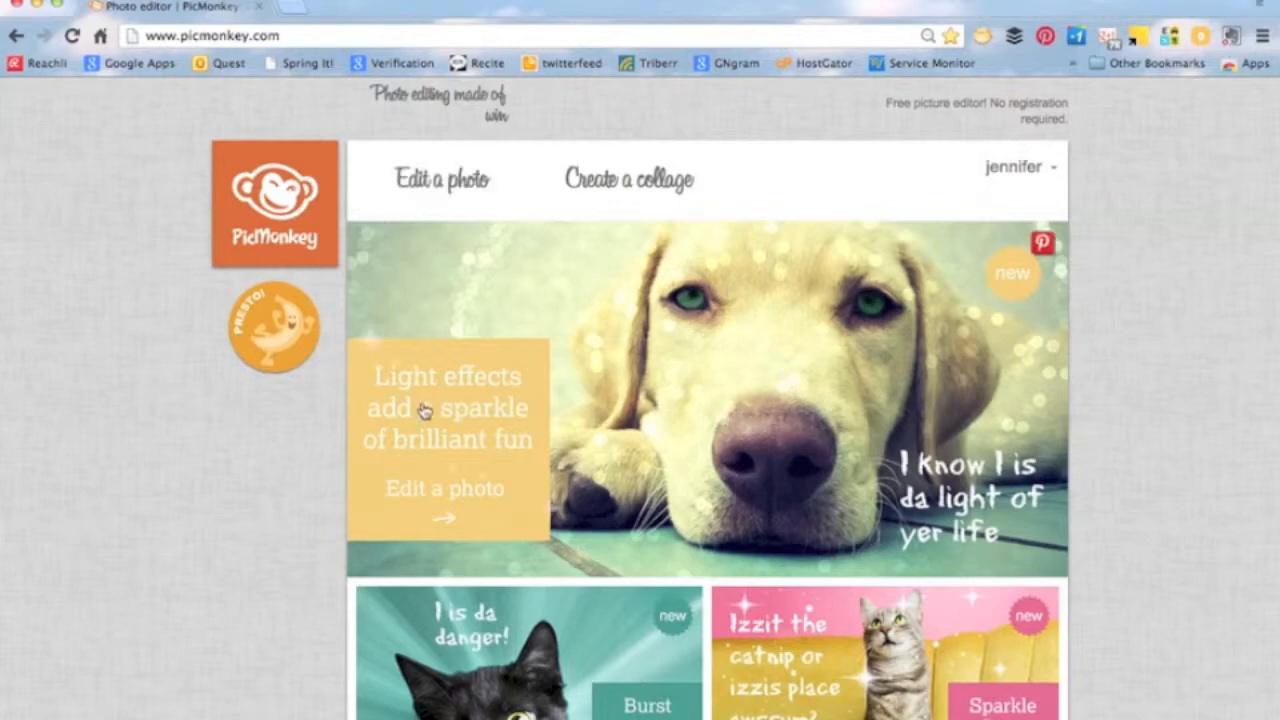
Step: Open the image "Photo on 09-04-2013 at 17.jpg" from the Personal folder for editing
mouse_move(460, 208)
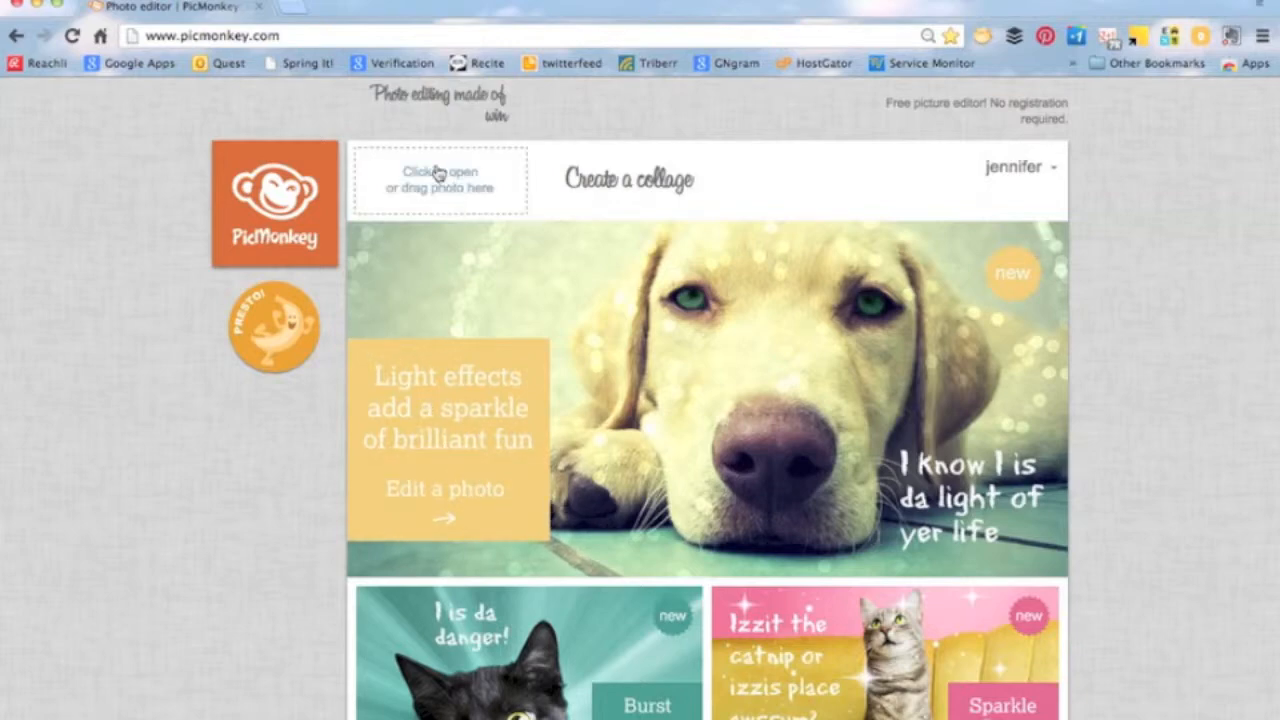
click(437, 173)
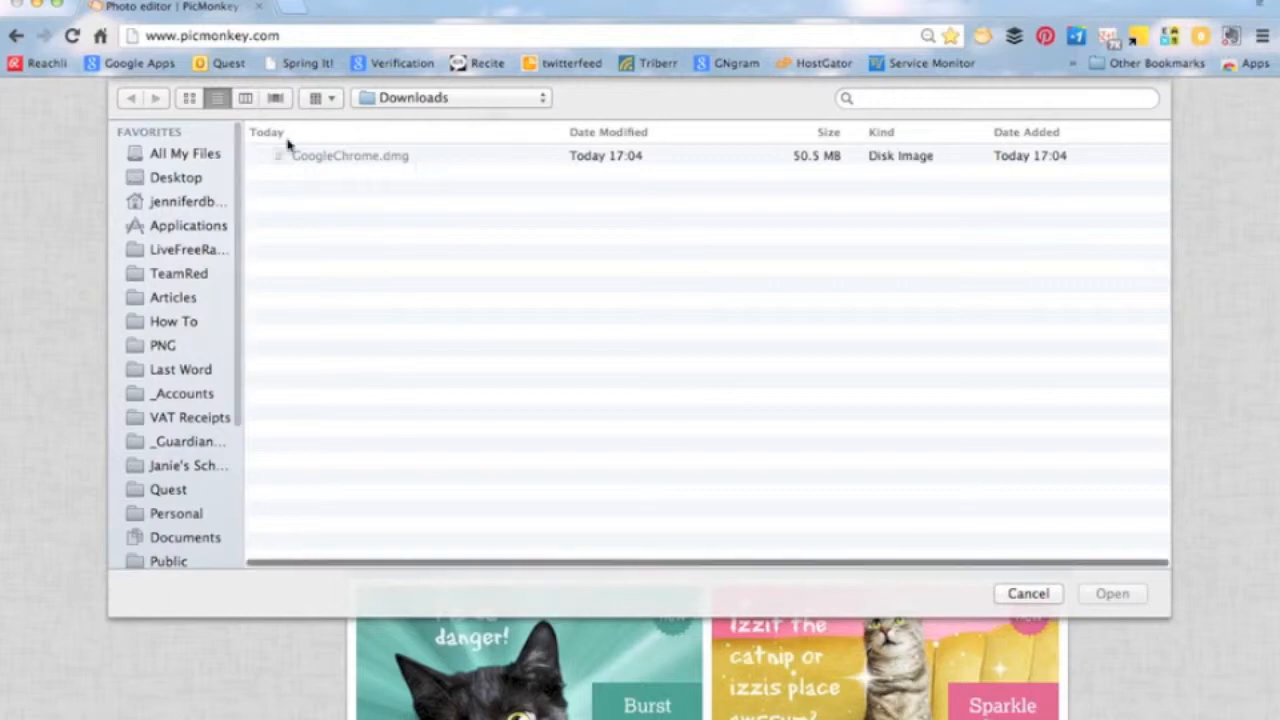
click(180, 517)
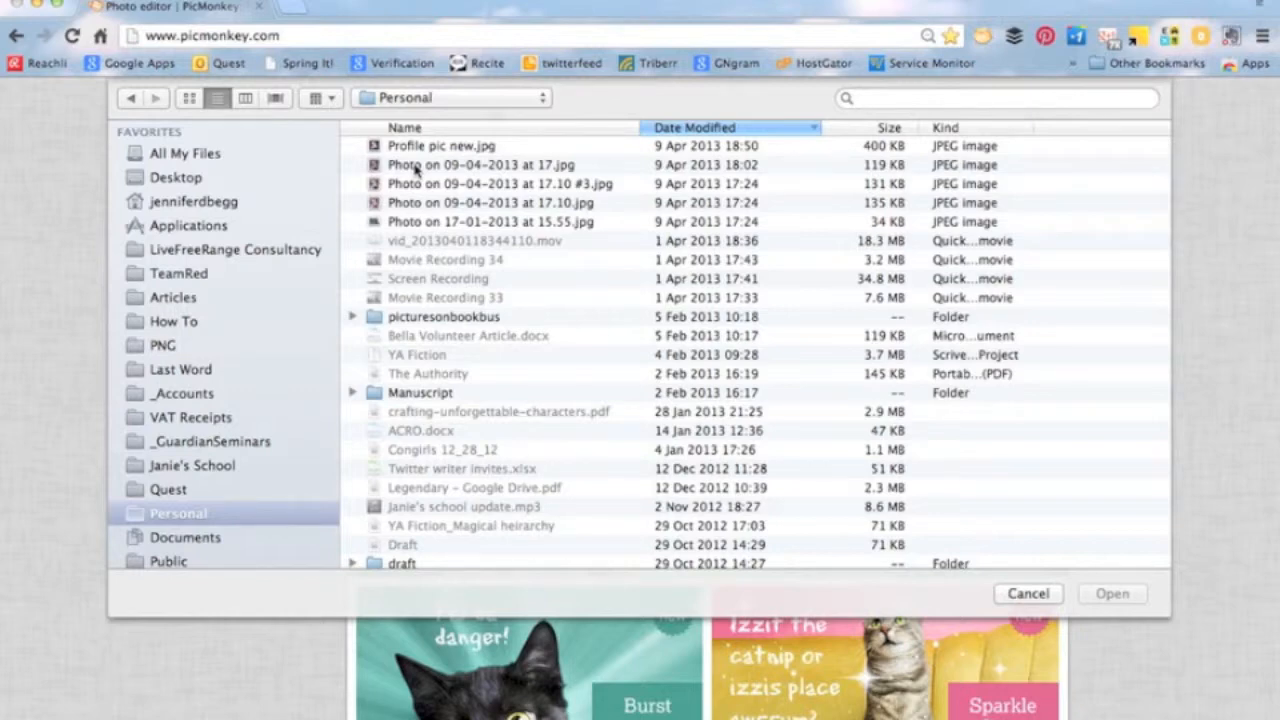
double_click(415, 167)
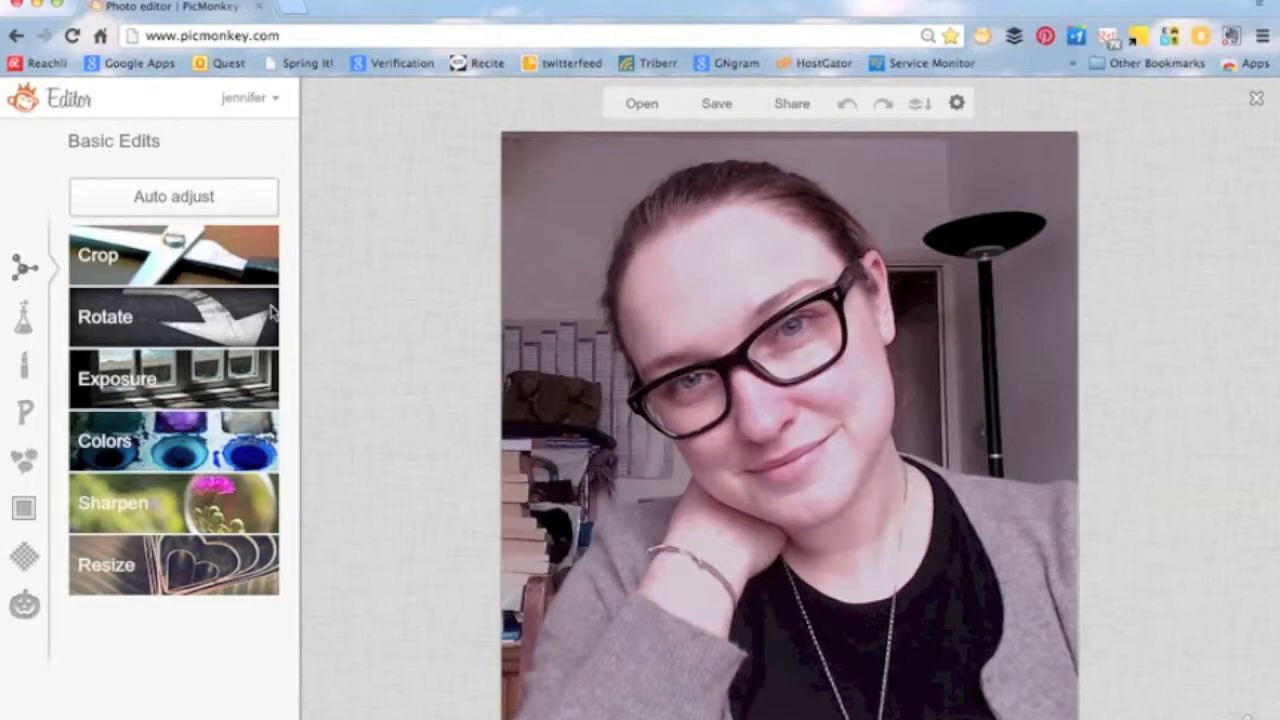
Step: Review the options offered by the Crop and Rotate basic edits
mouse_move(218, 90)
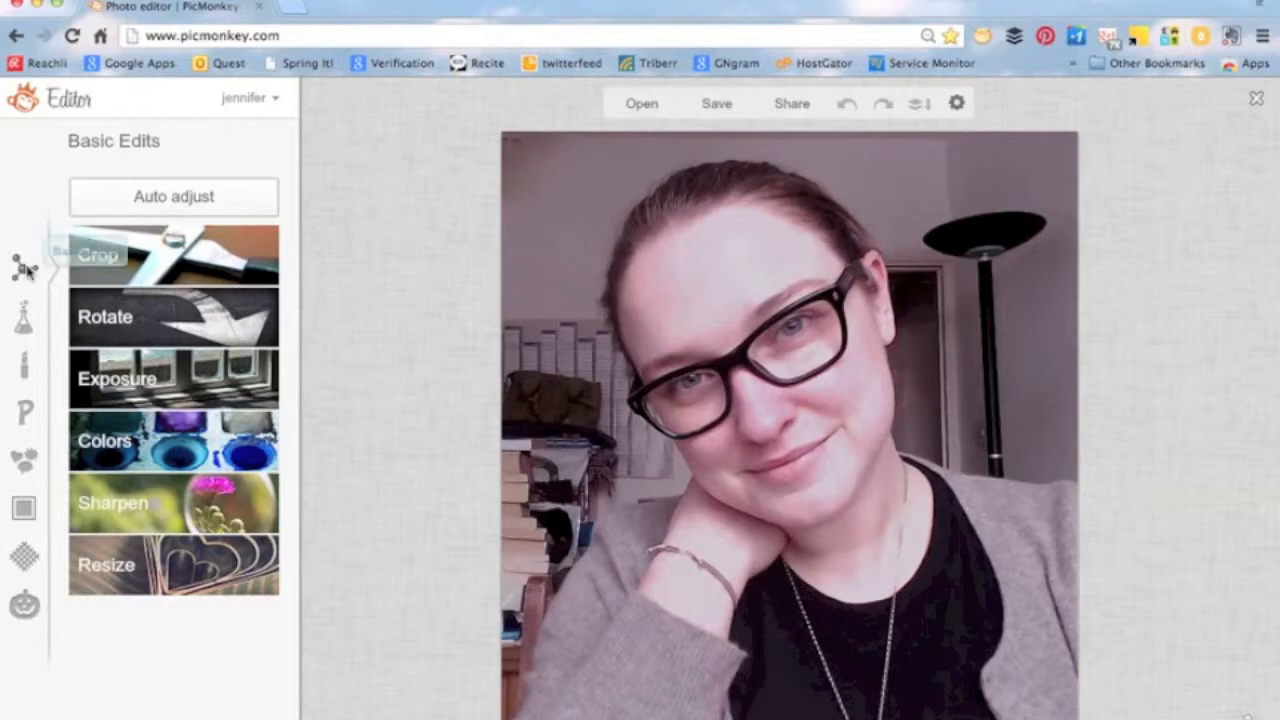
click(196, 264)
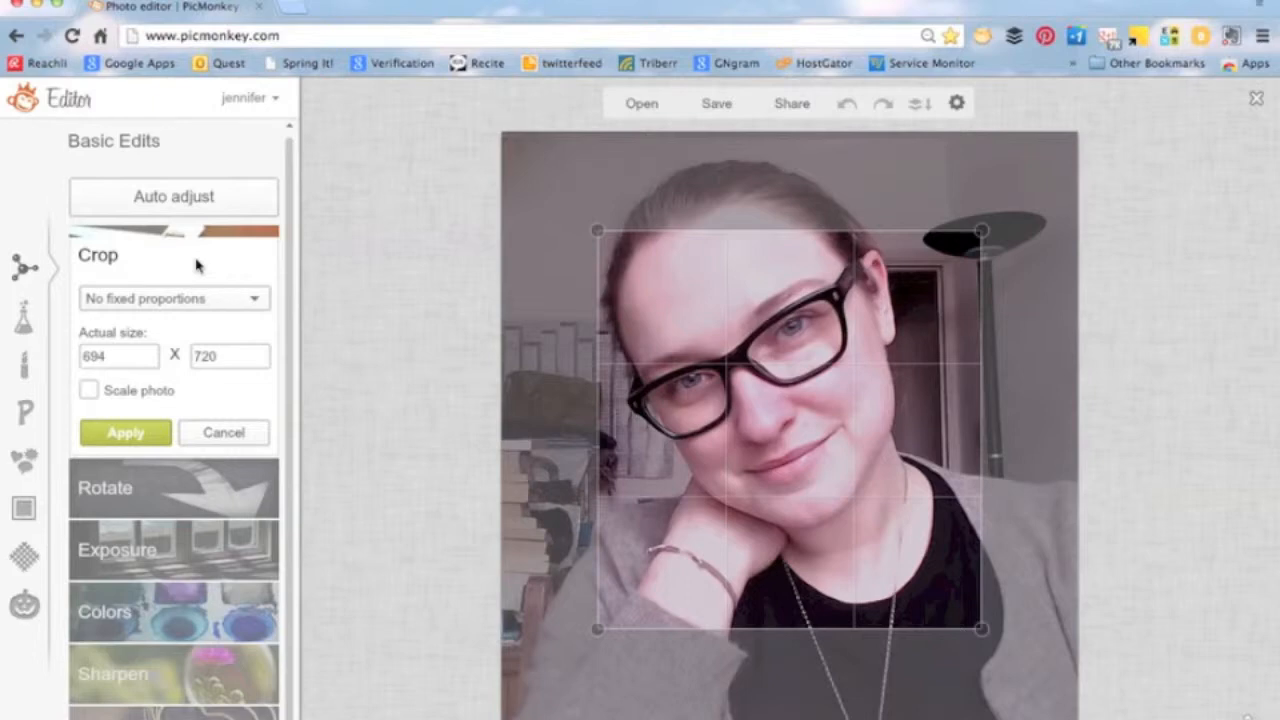
click(185, 498)
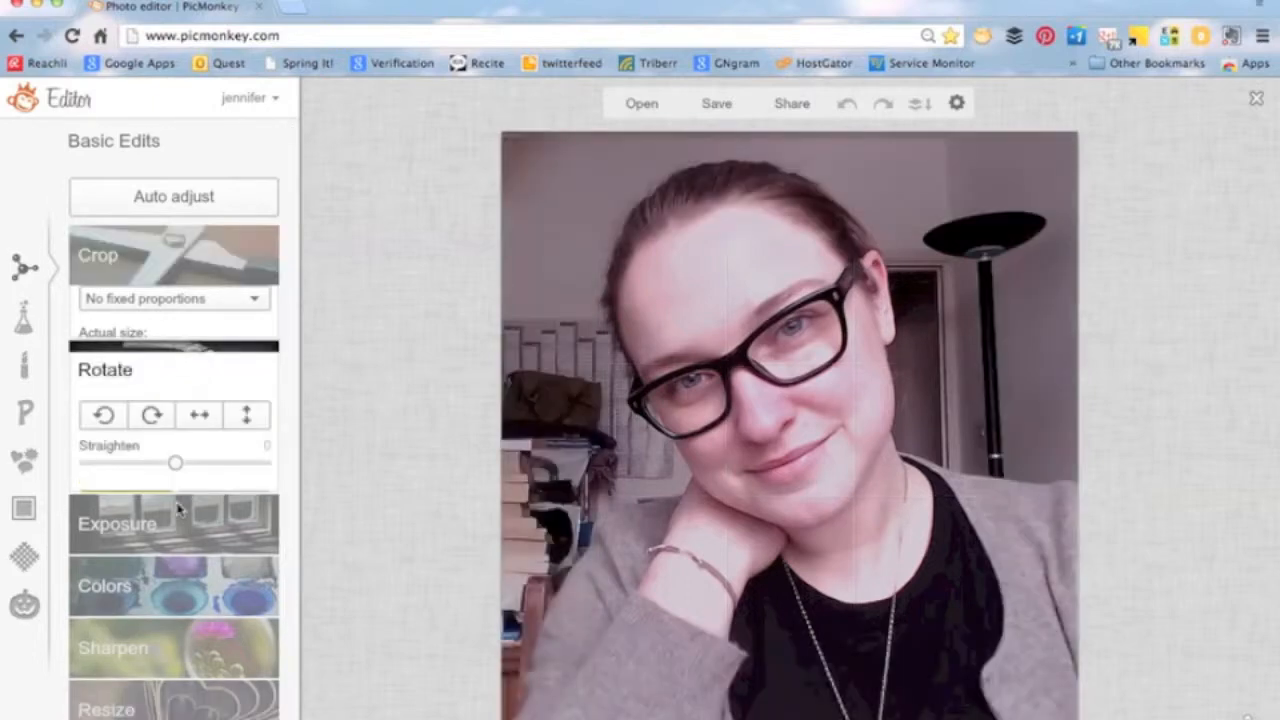
Step: Try an Exposure adjustment with brightness 20, highlights about 65, shadows about 46 and reduced contrast, and discard it
click(146, 527)
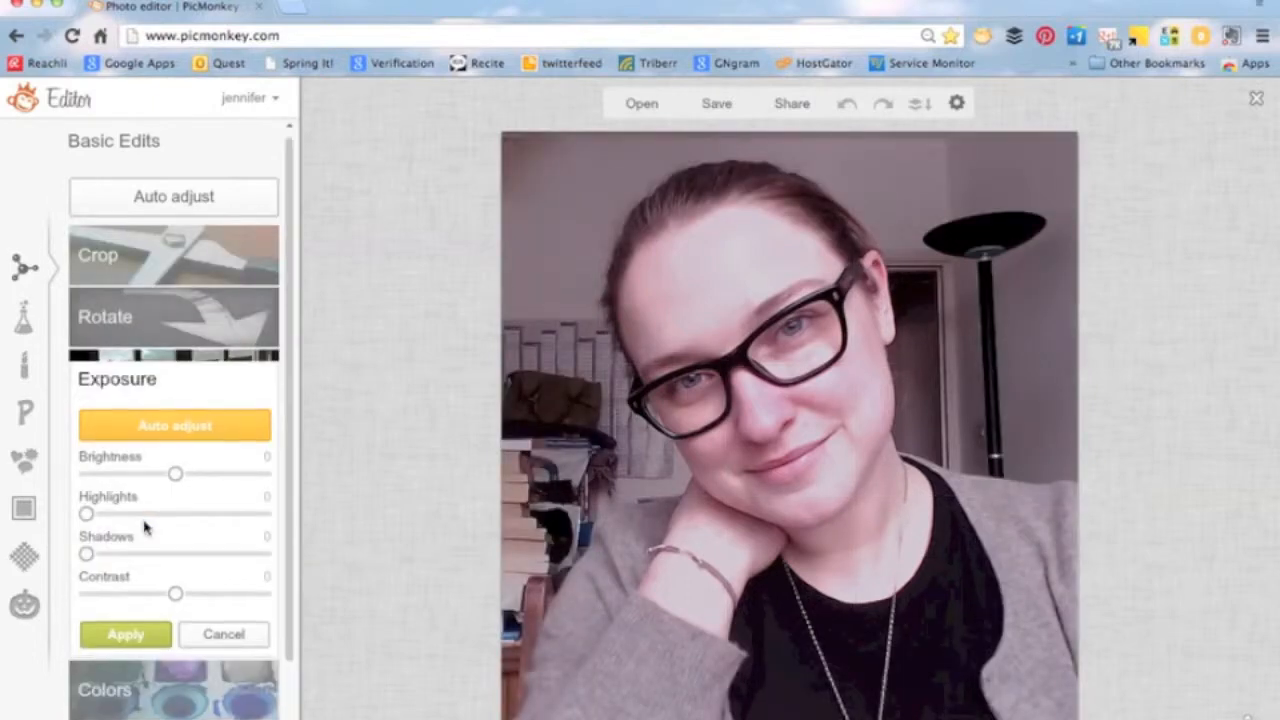
click(176, 476)
drag(176, 478, 274, 486)
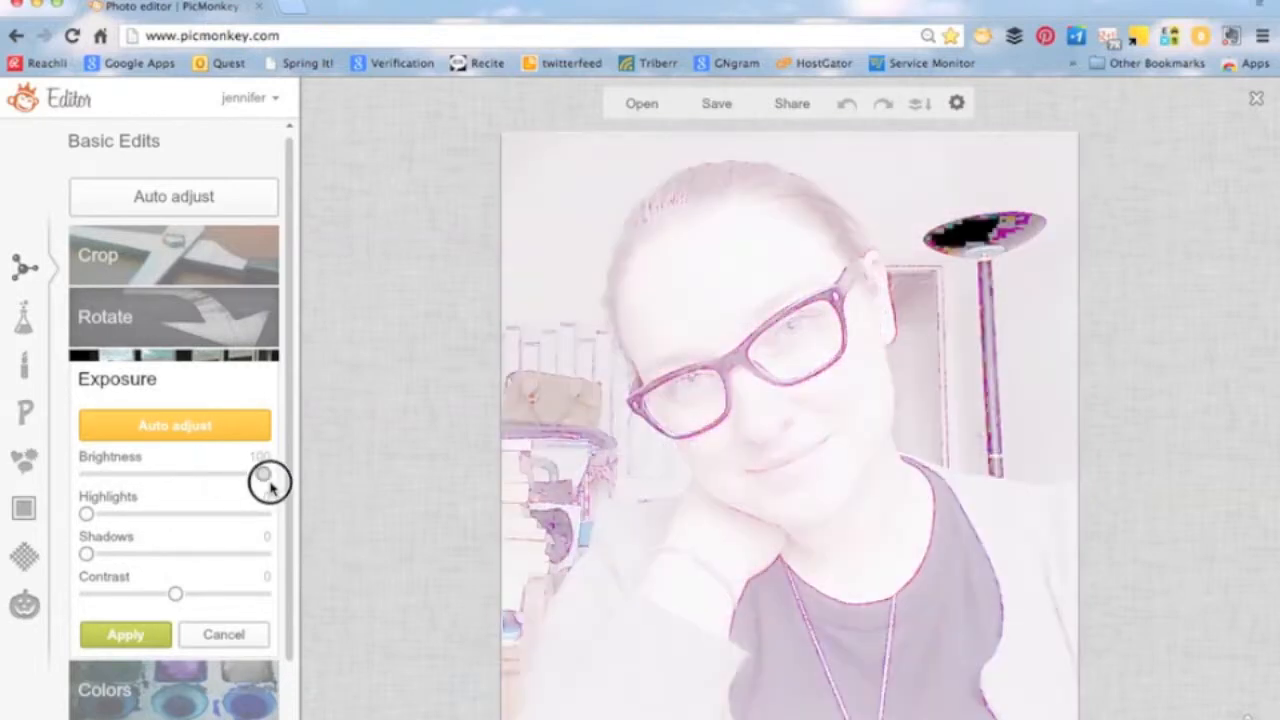
mouse_move(197, 482)
mouse_down()
mouse_move(76, 474)
mouse_move(192, 474)
mouse_up()
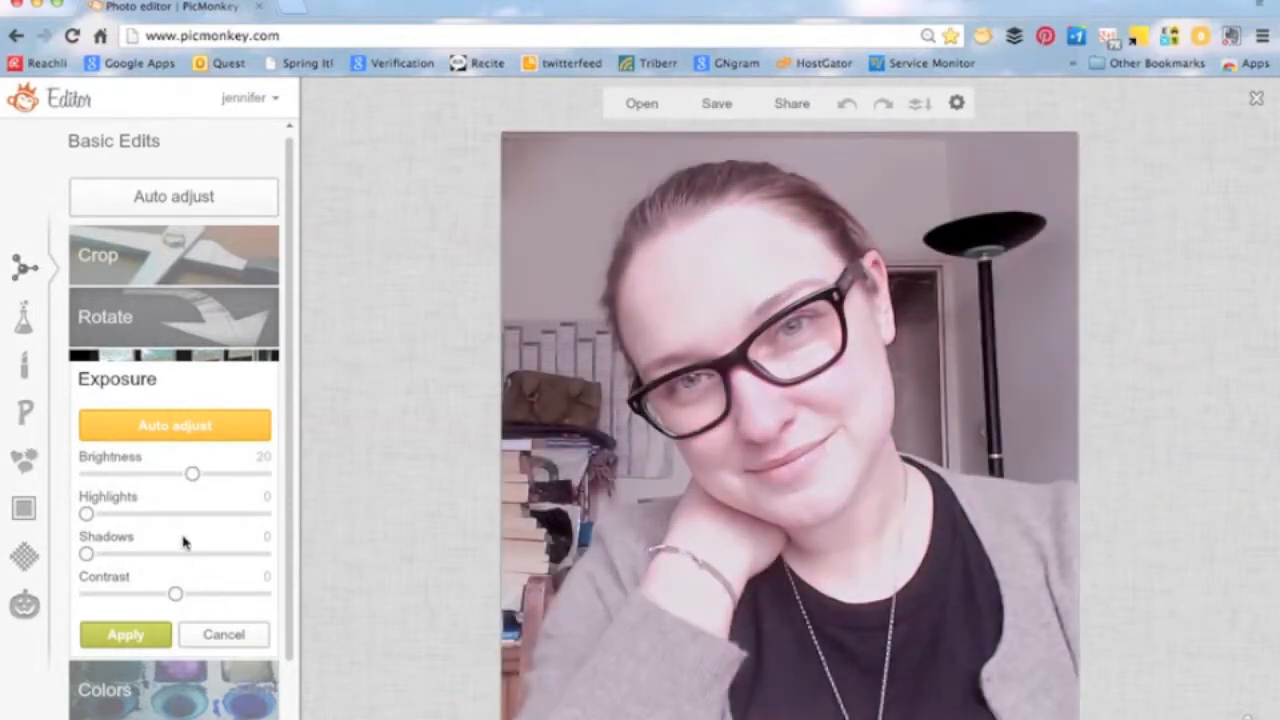
drag(86, 513, 204, 515)
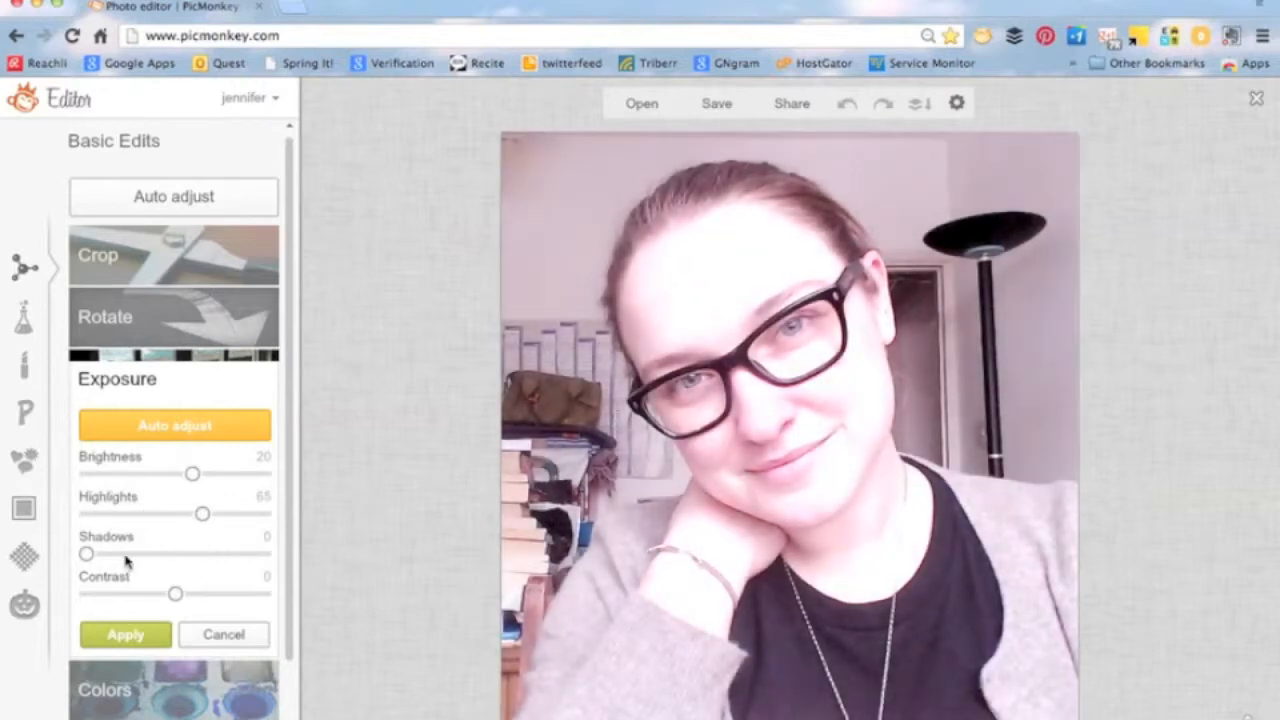
drag(86, 556, 178, 594)
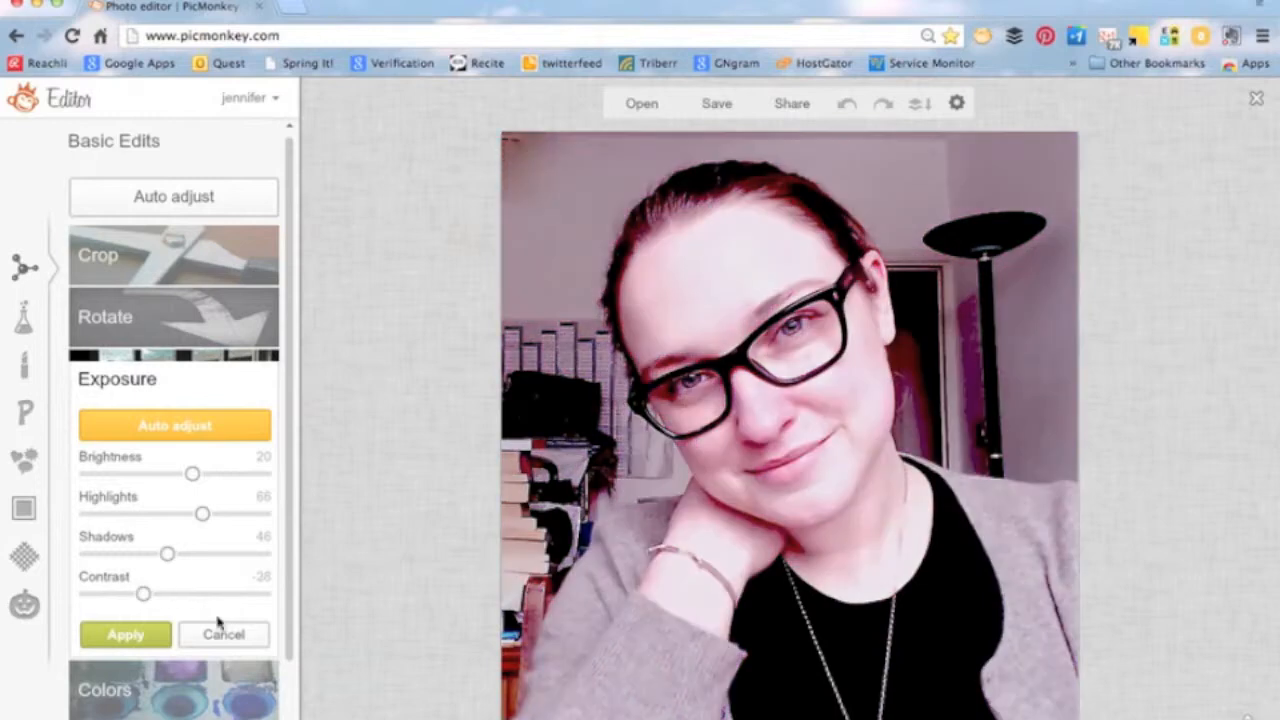
click(233, 638)
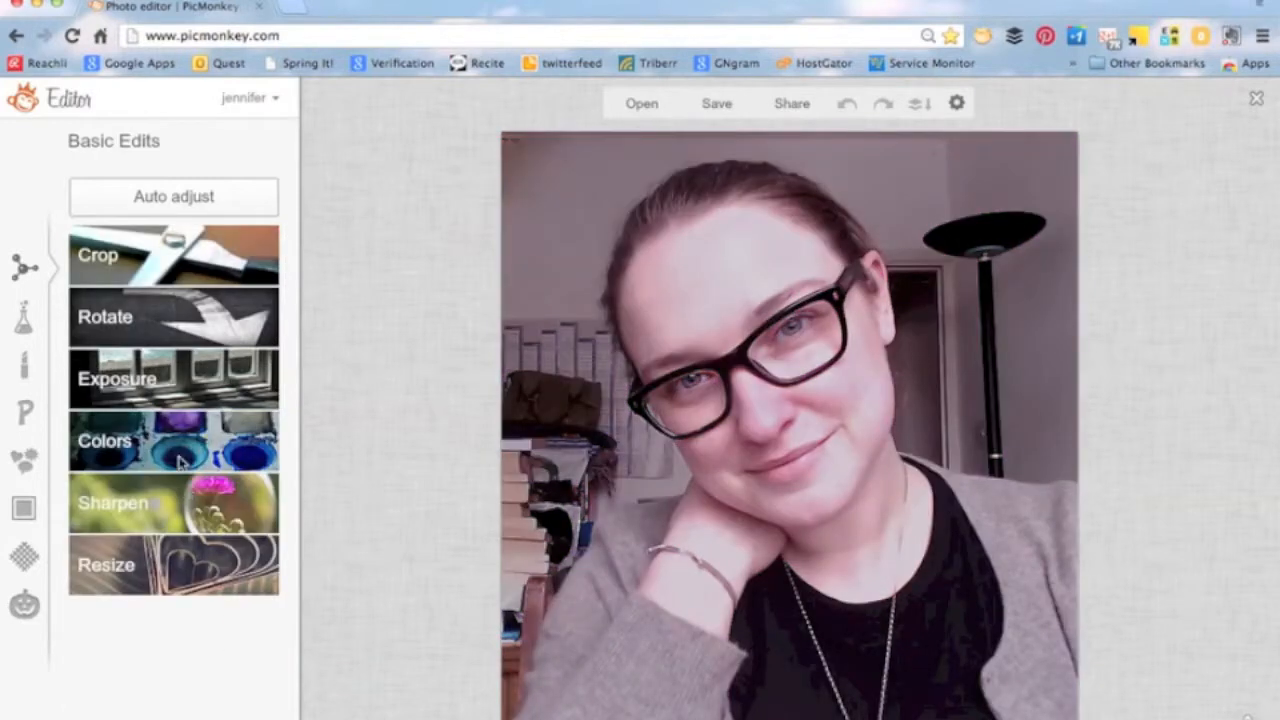
Step: Review the options offered by the Colors, Sharpen and Resize basic edits
click(179, 452)
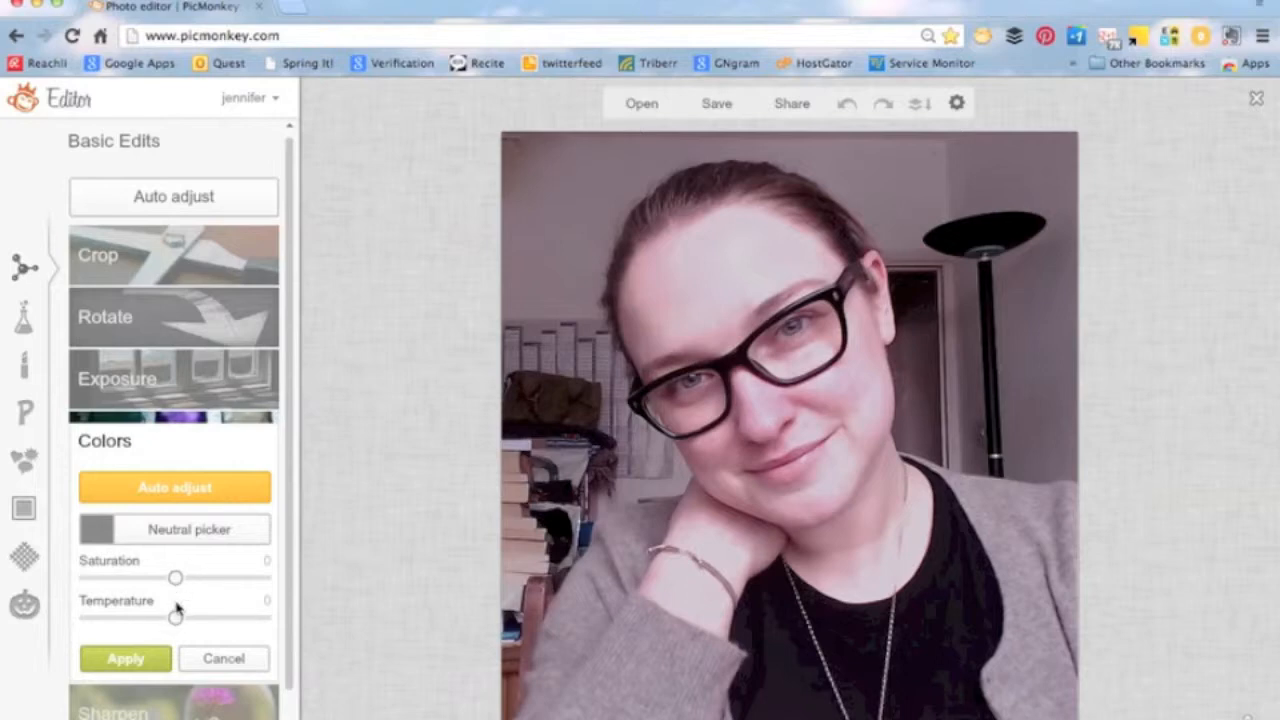
scroll(176, 610, down, 2)
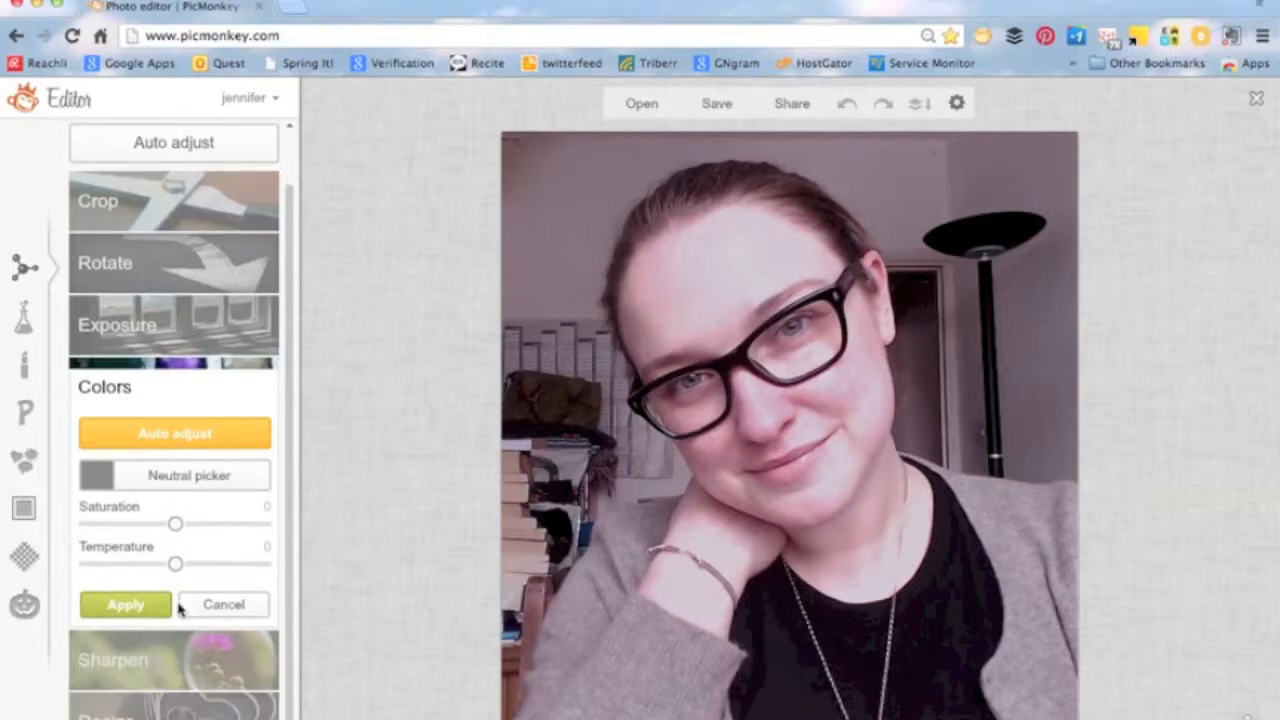
click(145, 675)
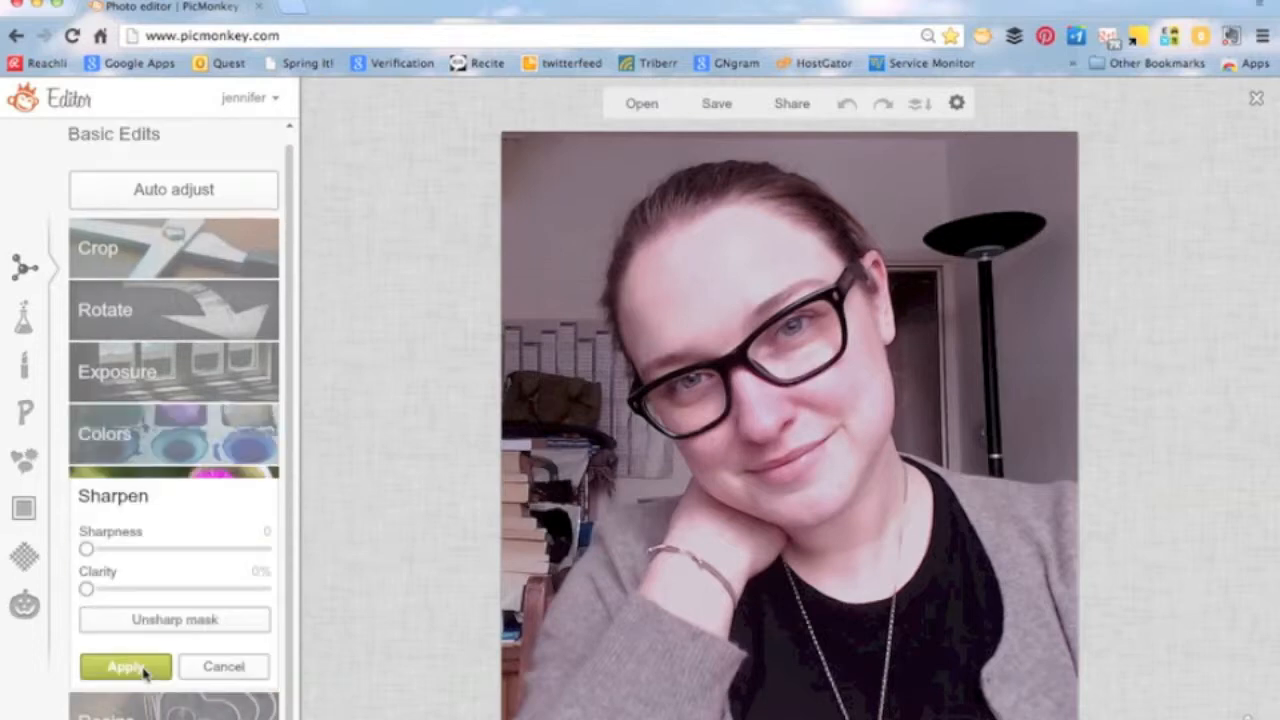
click(140, 714)
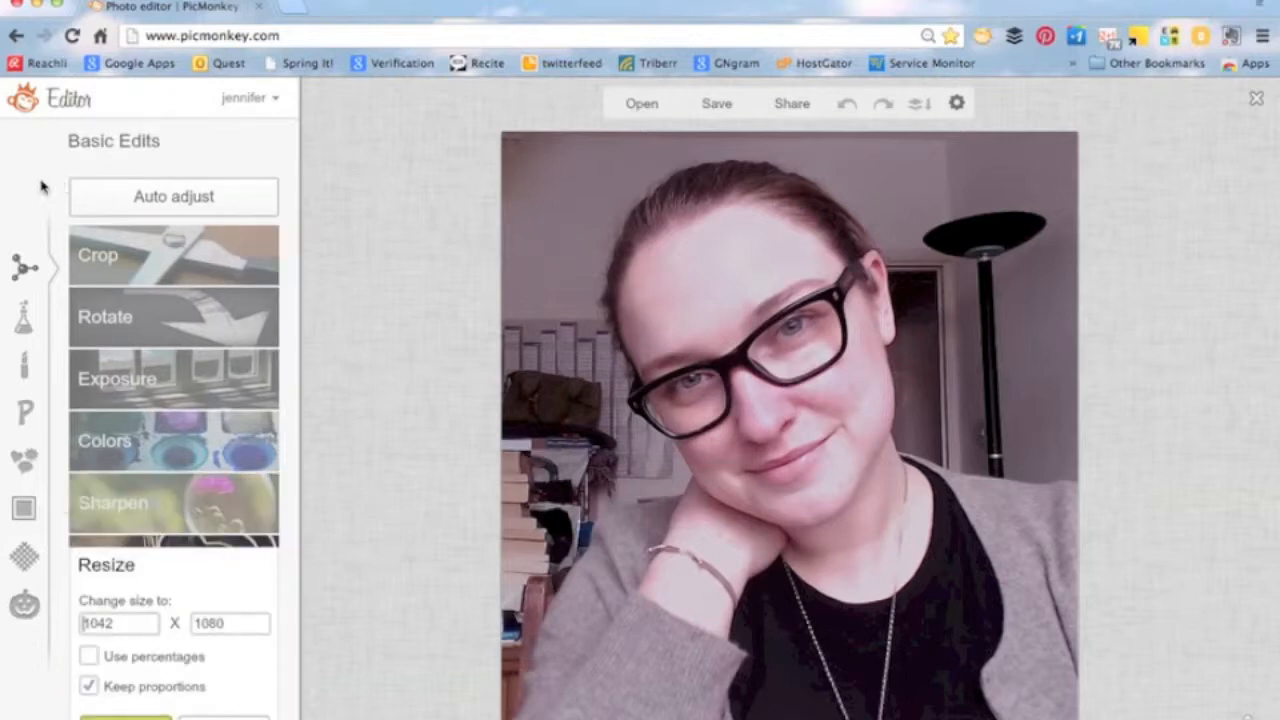
Step: Try the Cross Process effect on the photo in its green, blue and red variants, and discard it
click(24, 320)
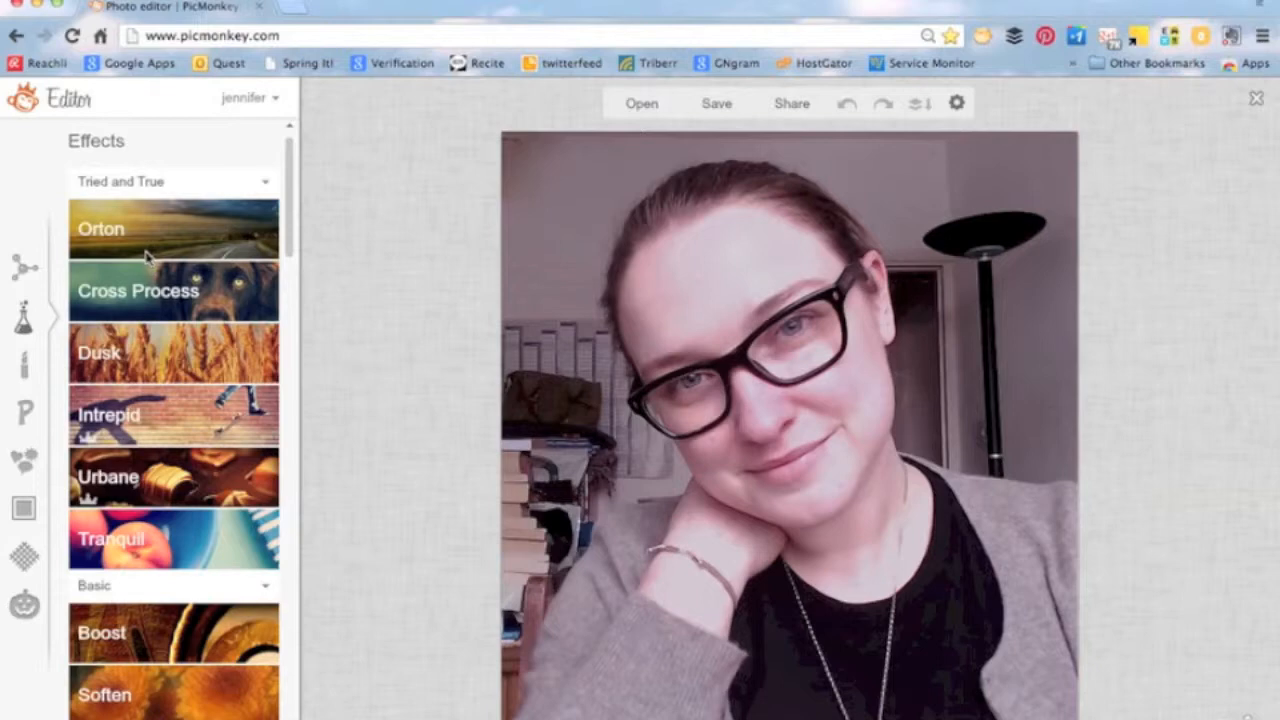
click(160, 303)
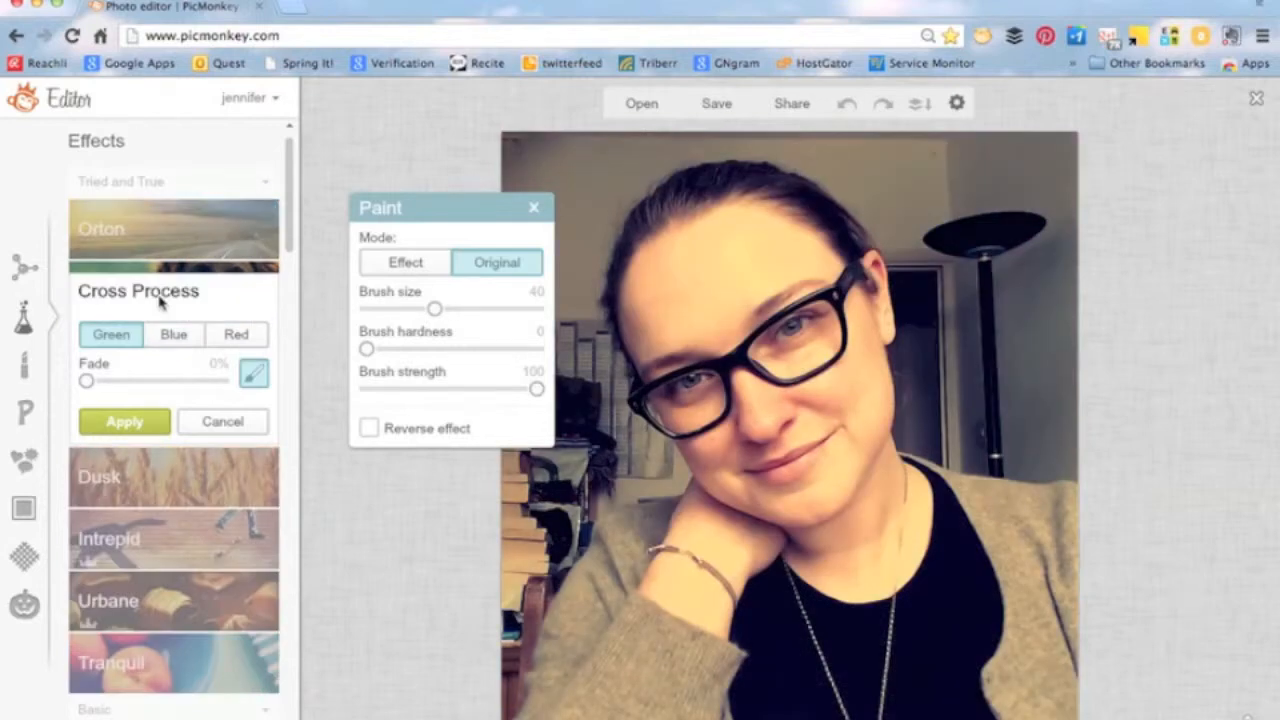
click(172, 337)
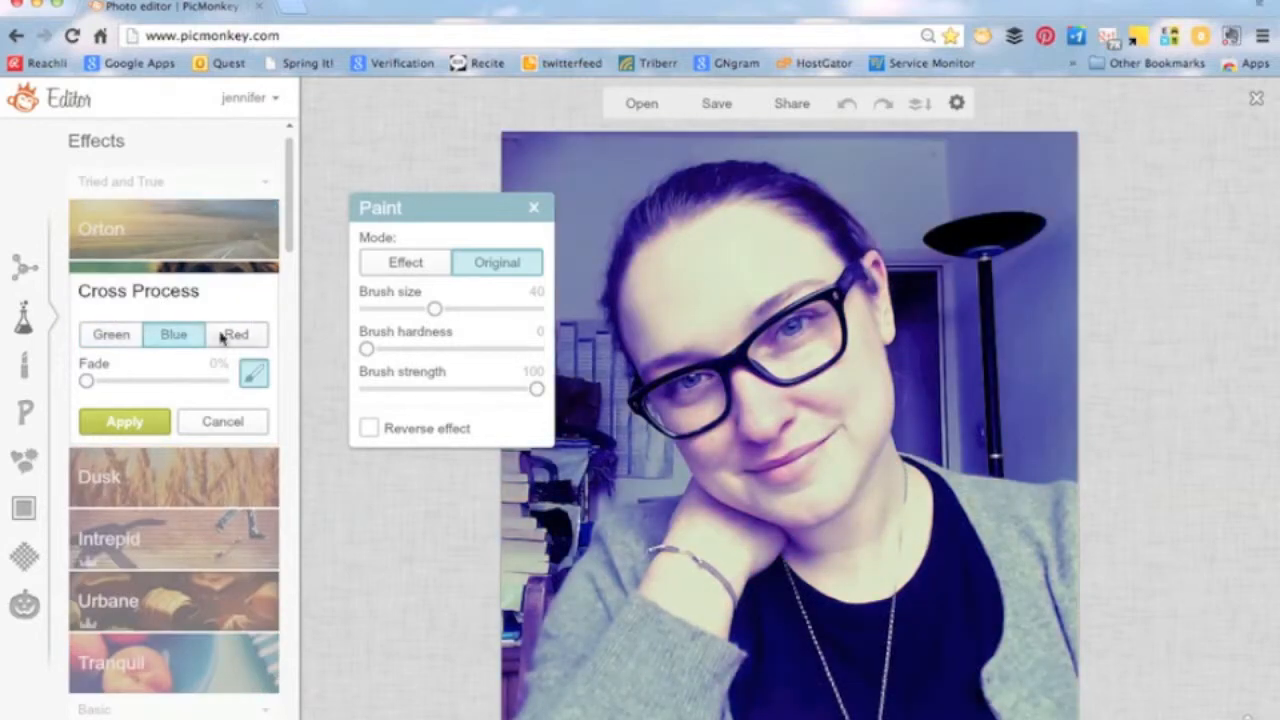
click(241, 337)
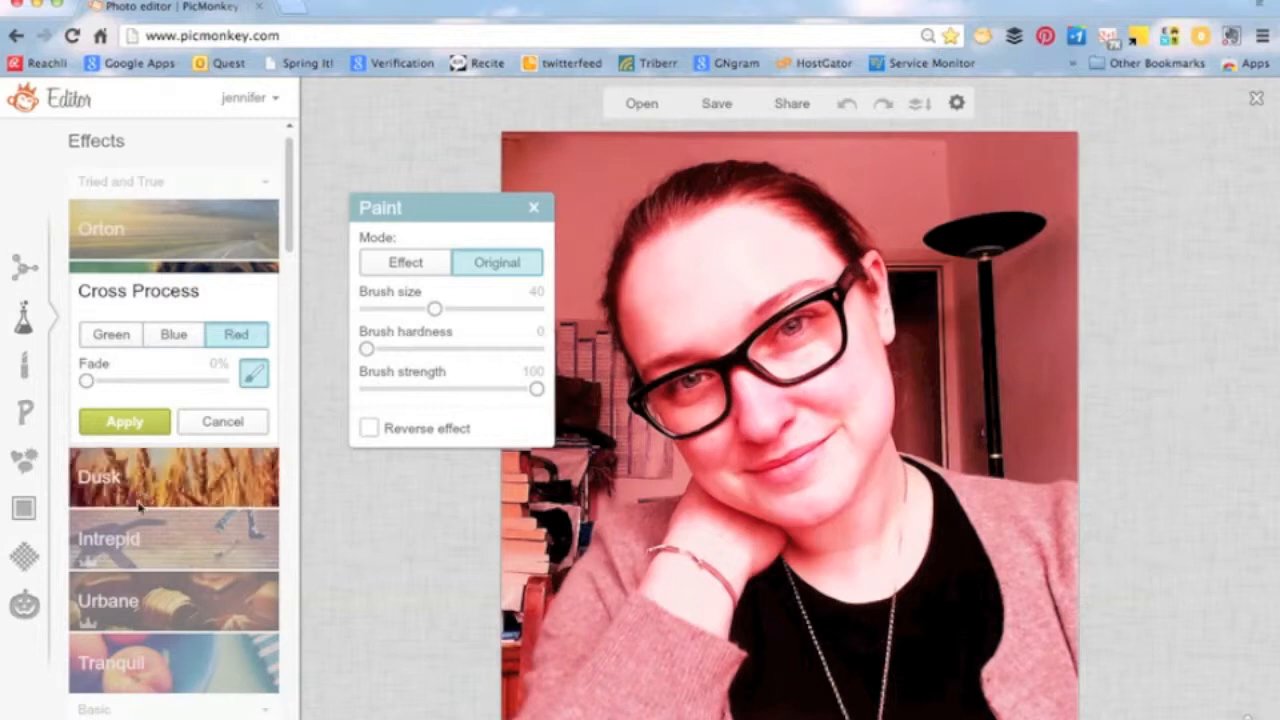
click(90, 568)
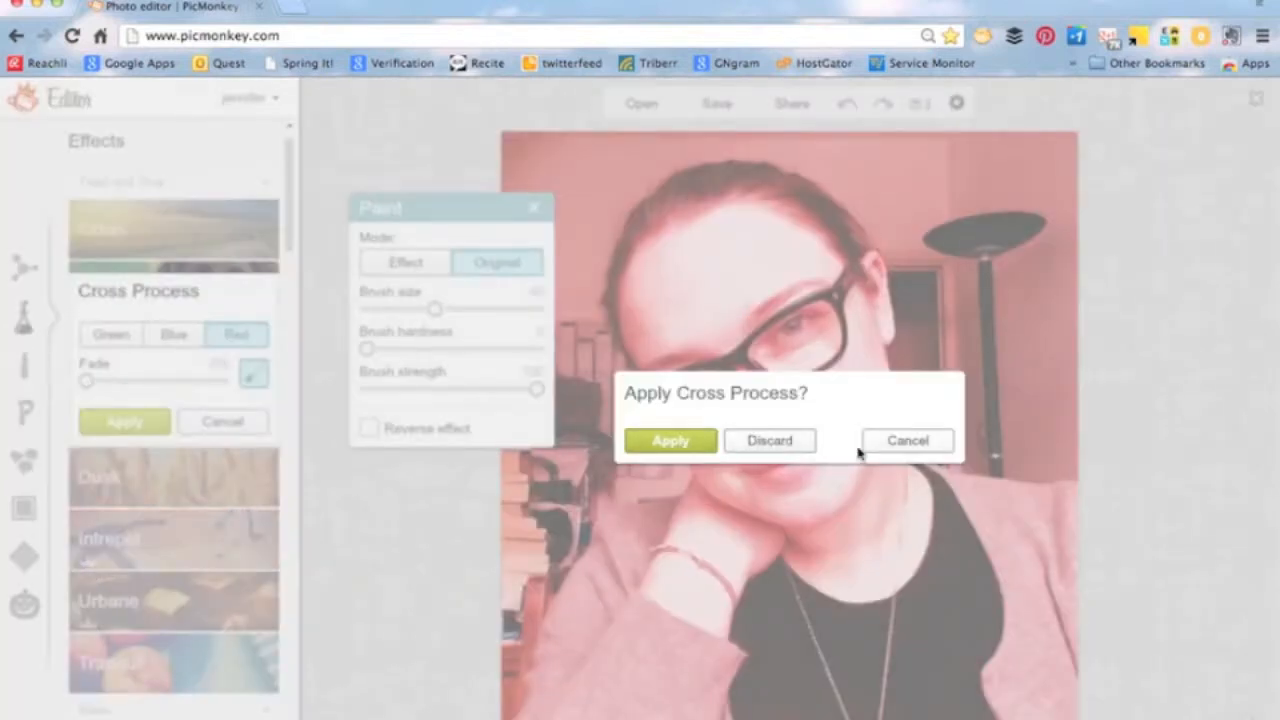
click(932, 440)
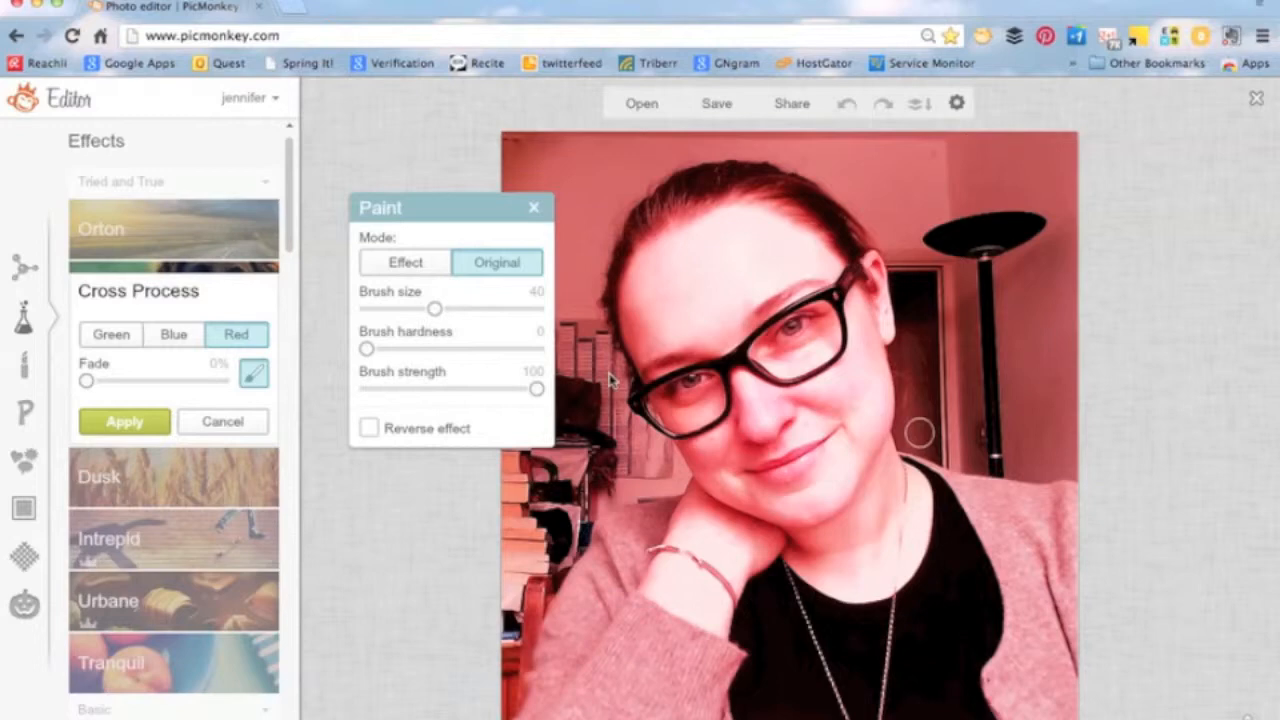
click(222, 422)
Step: Try the Intrepid effect on the photo without its paint options, and discard it
click(213, 430)
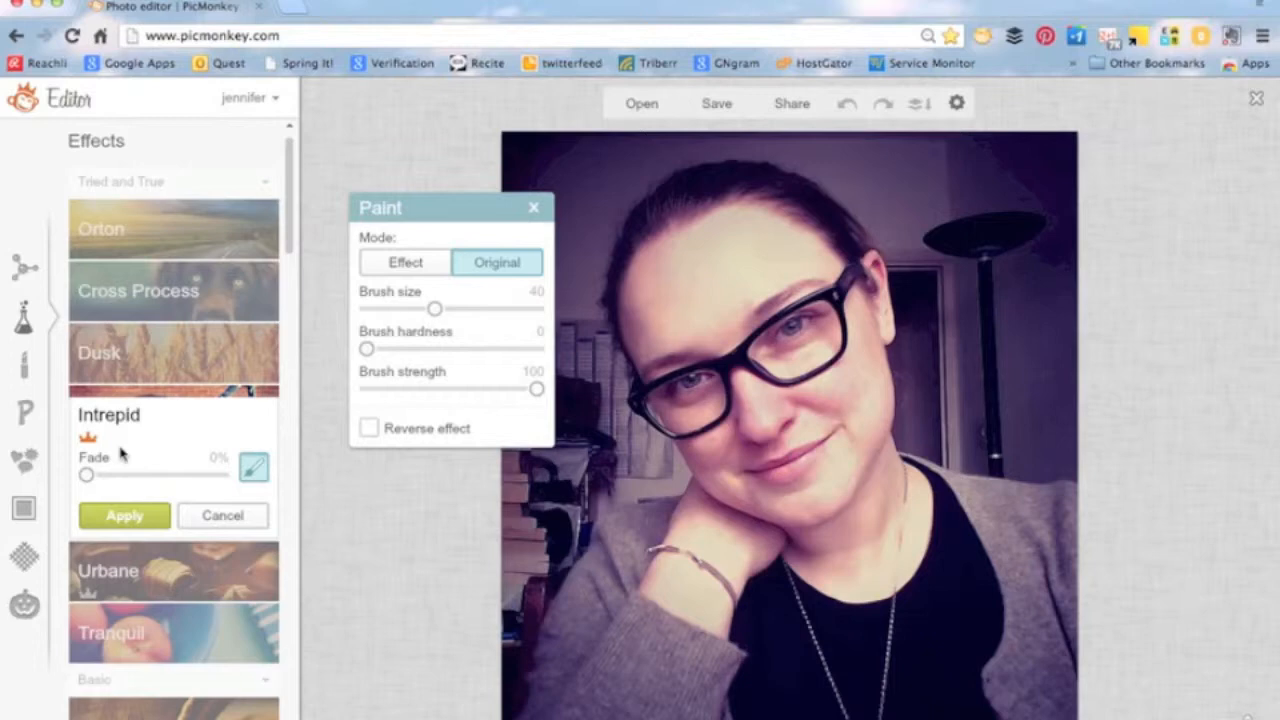
click(532, 207)
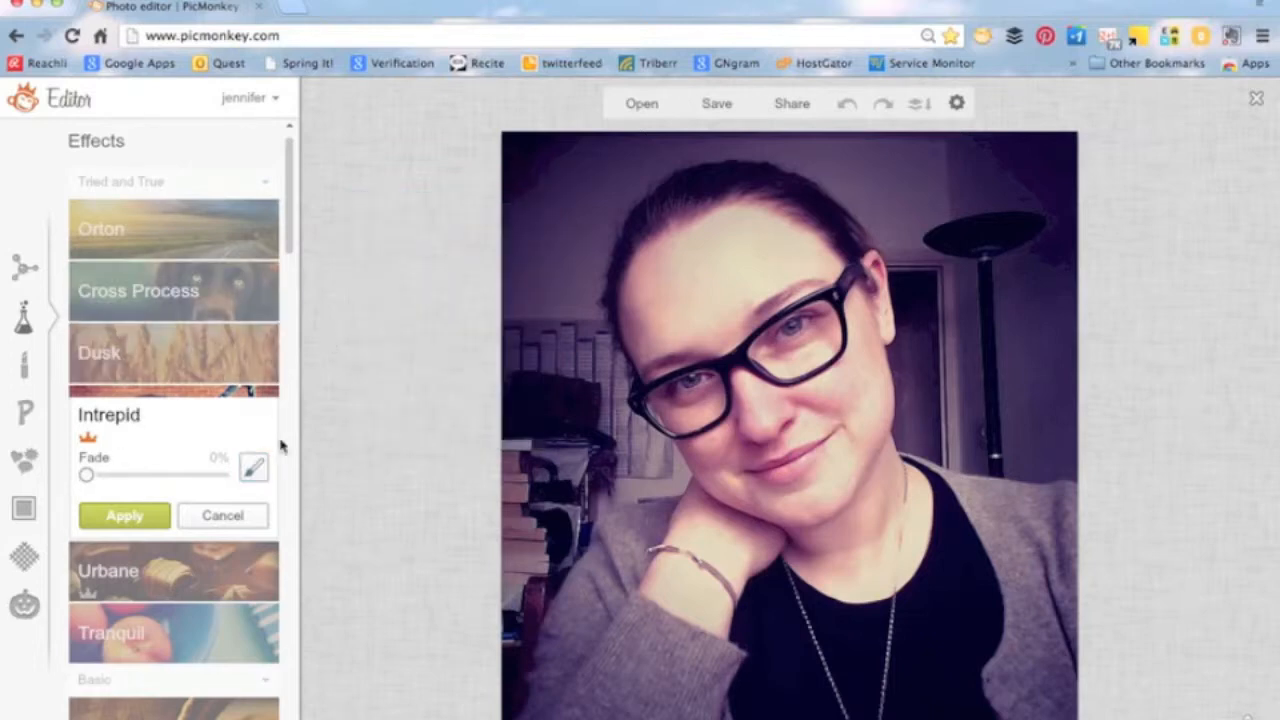
click(224, 516)
Step: Browse the rest of the effects list down to the Advanced group
scroll(225, 519, down, 10)
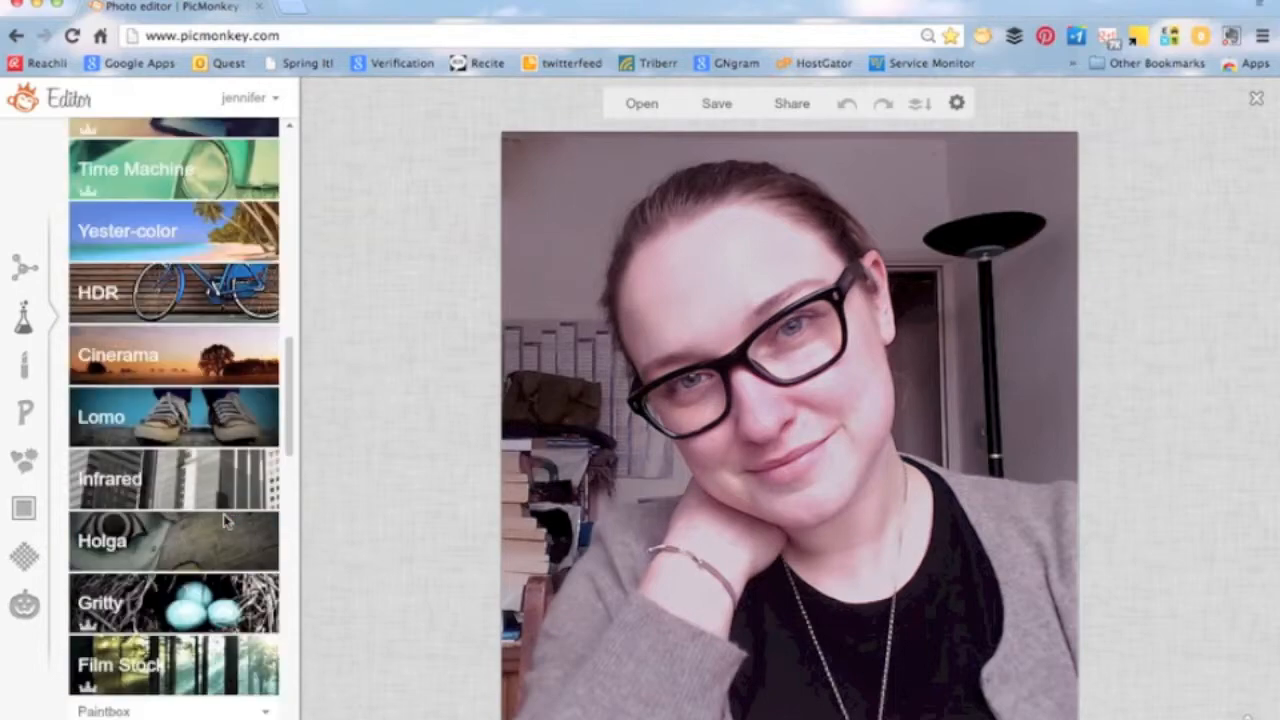
scroll(224, 519, down, 5)
scroll(225, 519, down, 5)
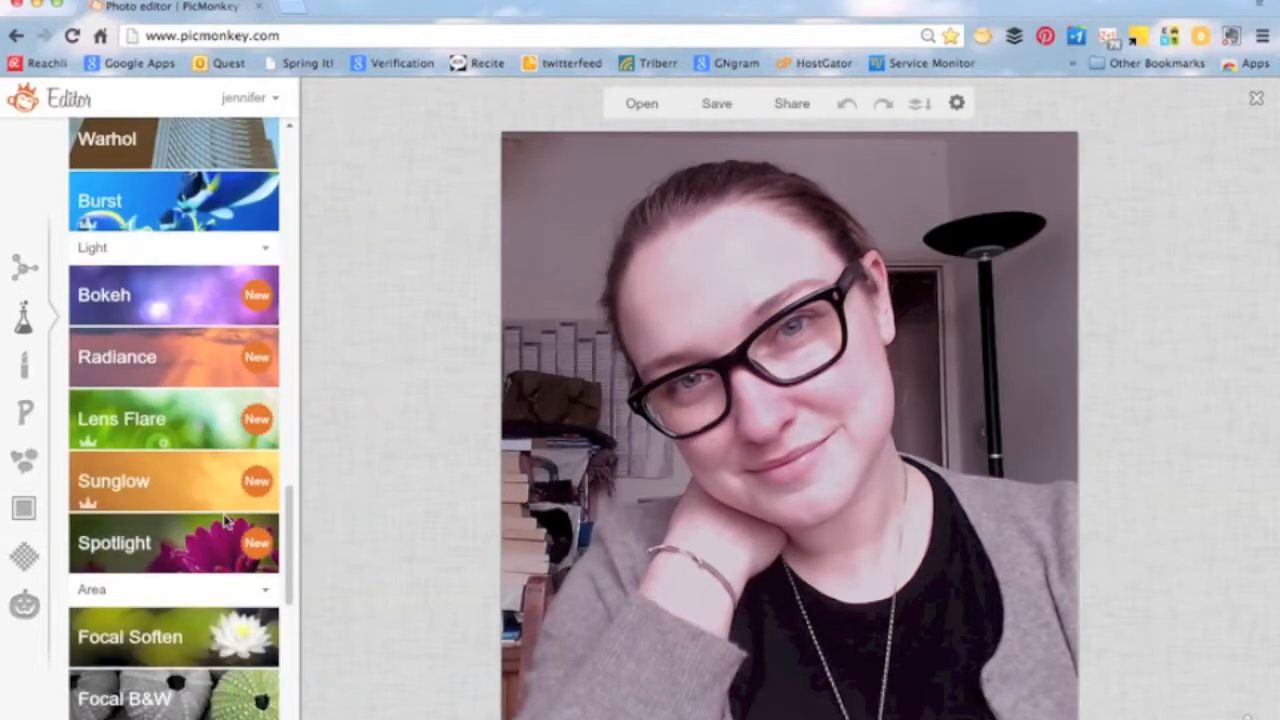
scroll(224, 519, down, 10)
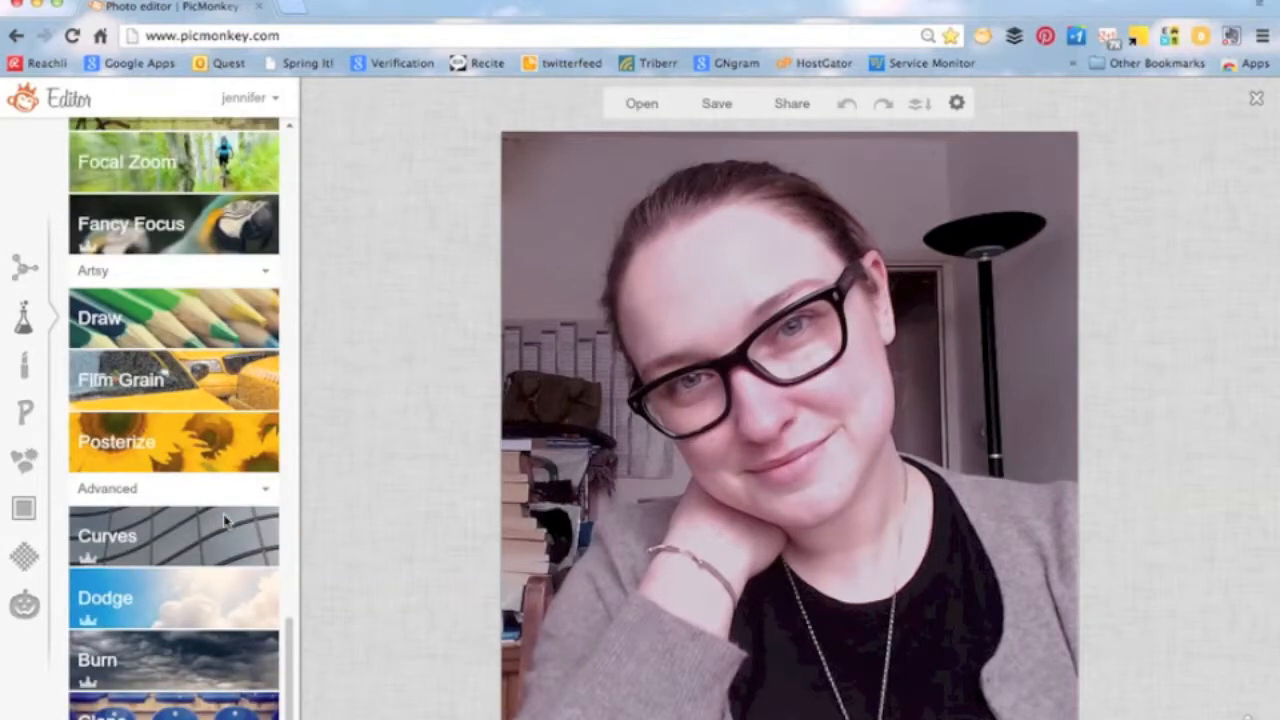
Step: Try the Blemish Fix touch-up with a larger brush on the forehead and cheek, and discard it
click(27, 367)
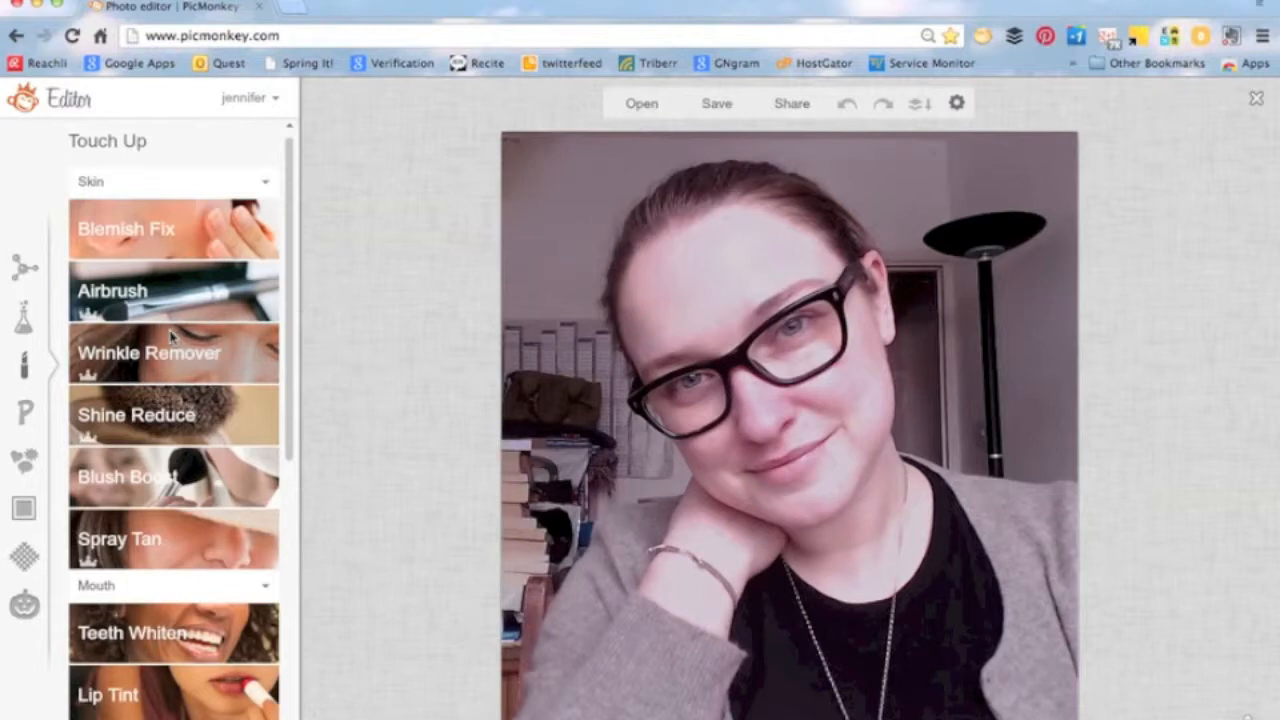
click(134, 236)
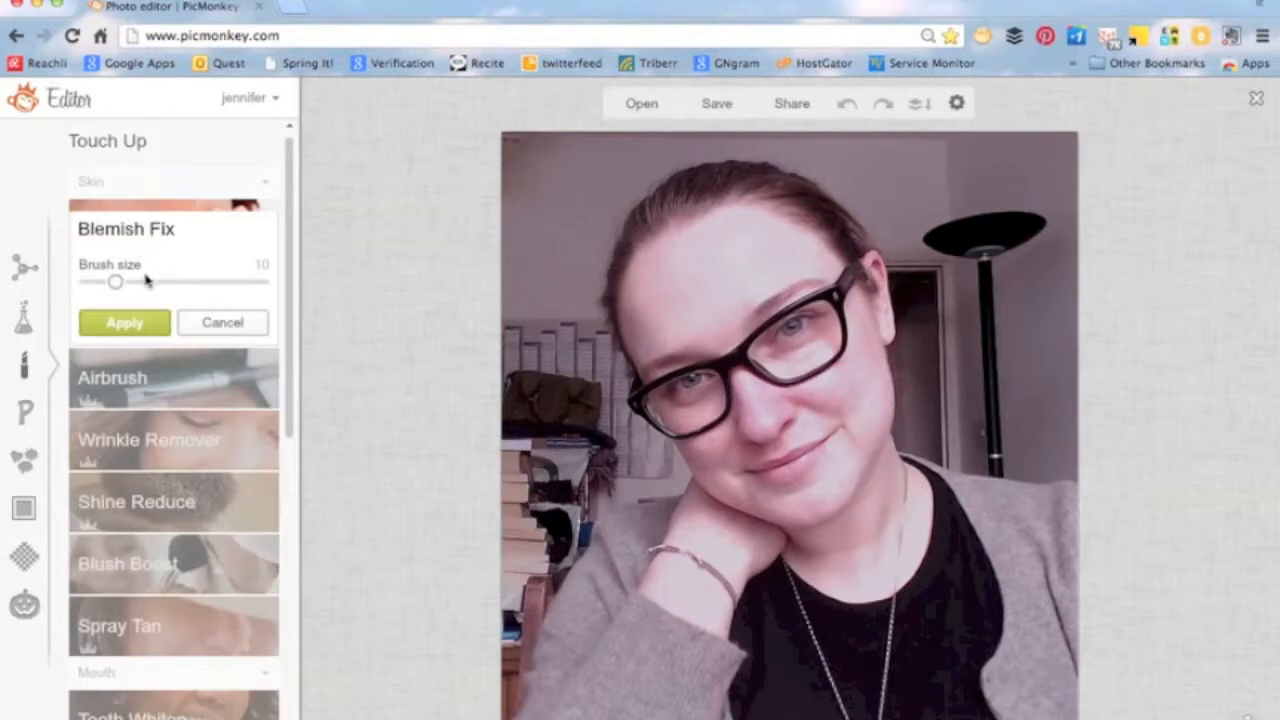
drag(117, 283, 141, 283)
click(748, 305)
click(714, 439)
click(220, 323)
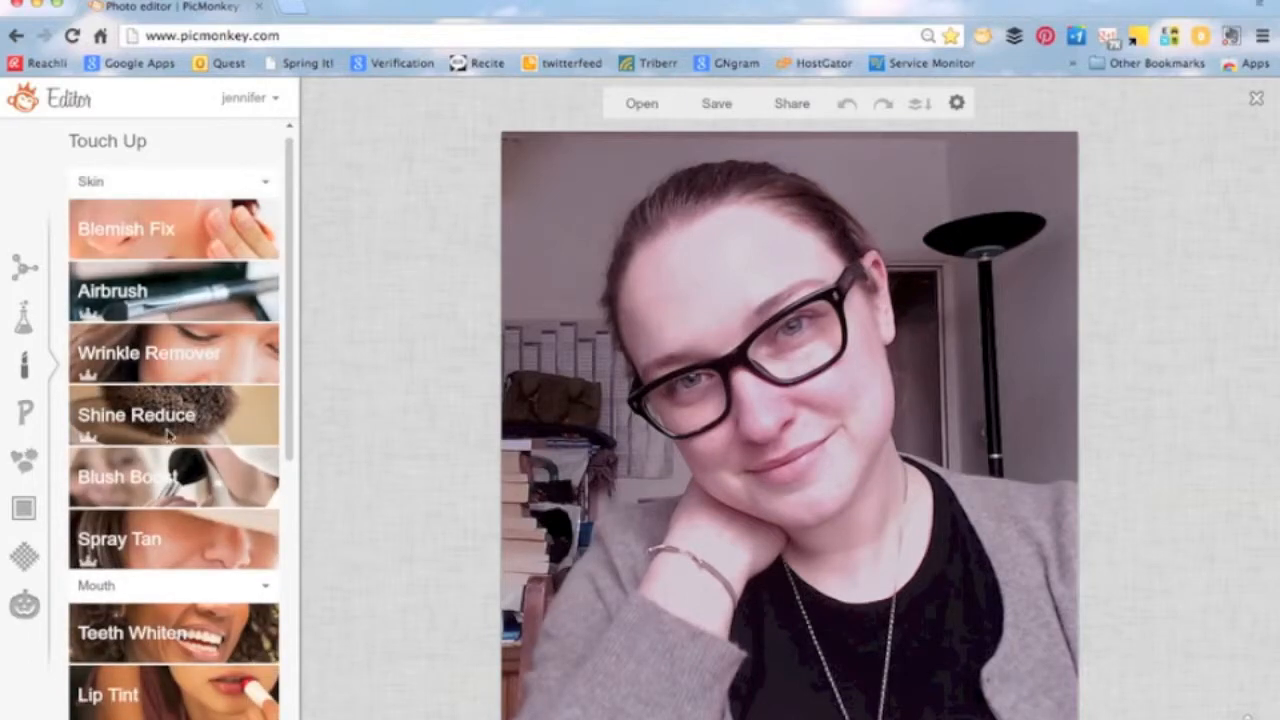
Step: Try the Blush Boost touch-up on the forehead in peach and on the cheek in a deep pink shade, and discard it
click(170, 480)
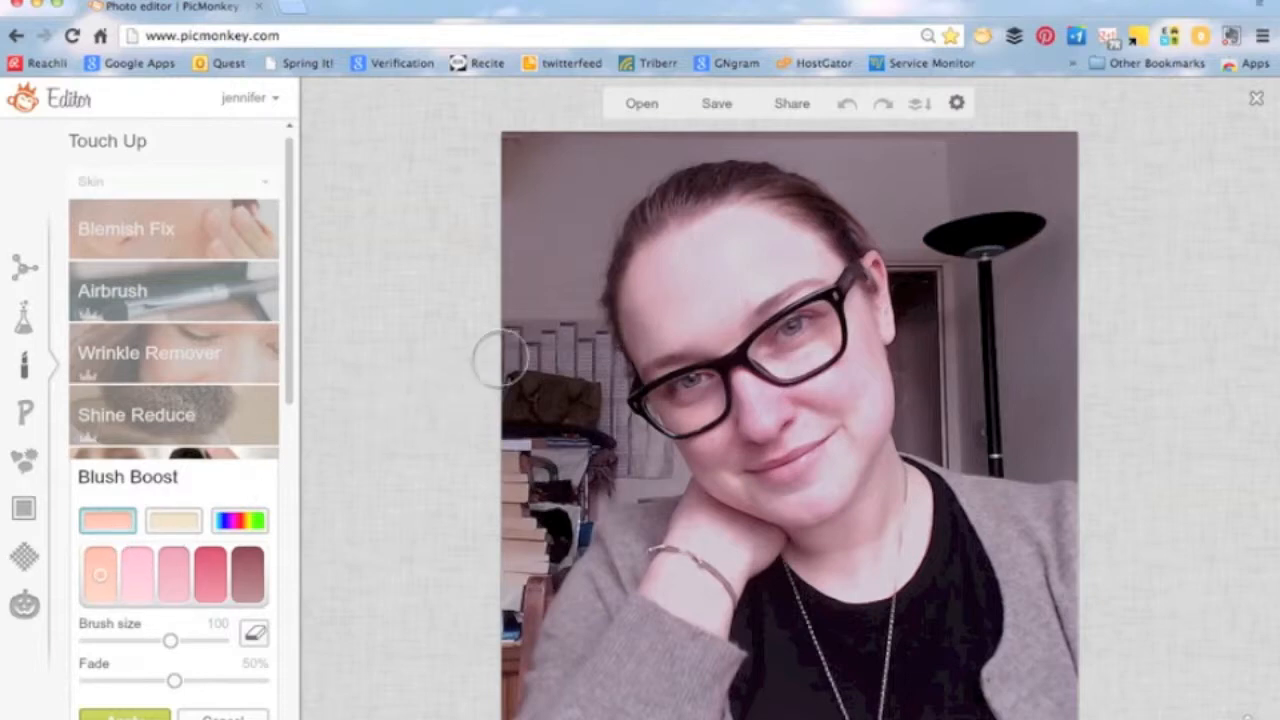
drag(706, 250, 719, 243)
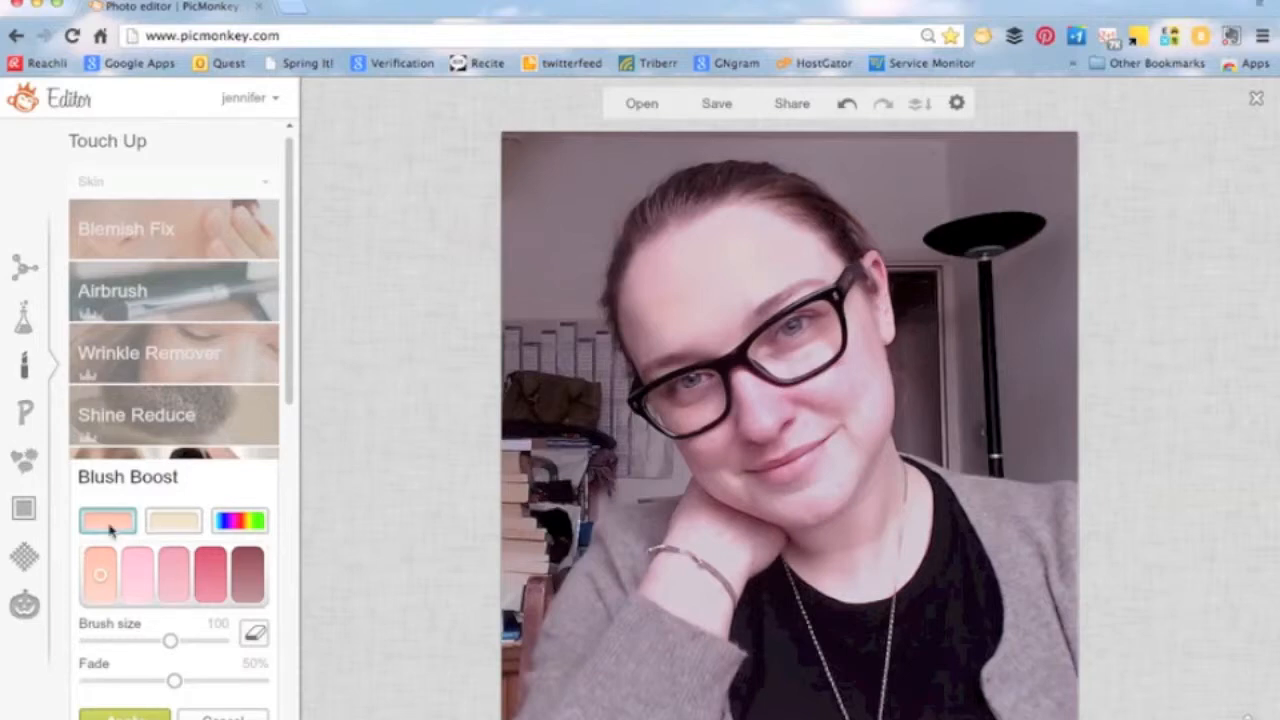
scroll(110, 530, down, 5)
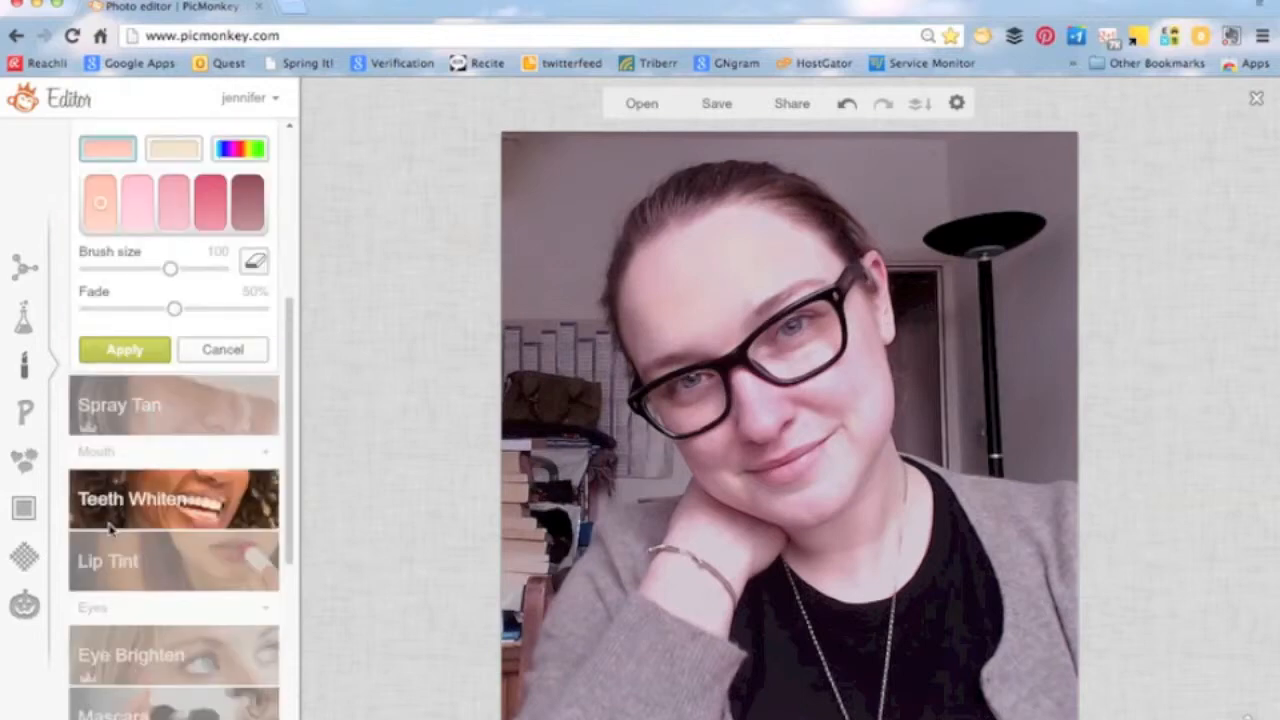
click(209, 226)
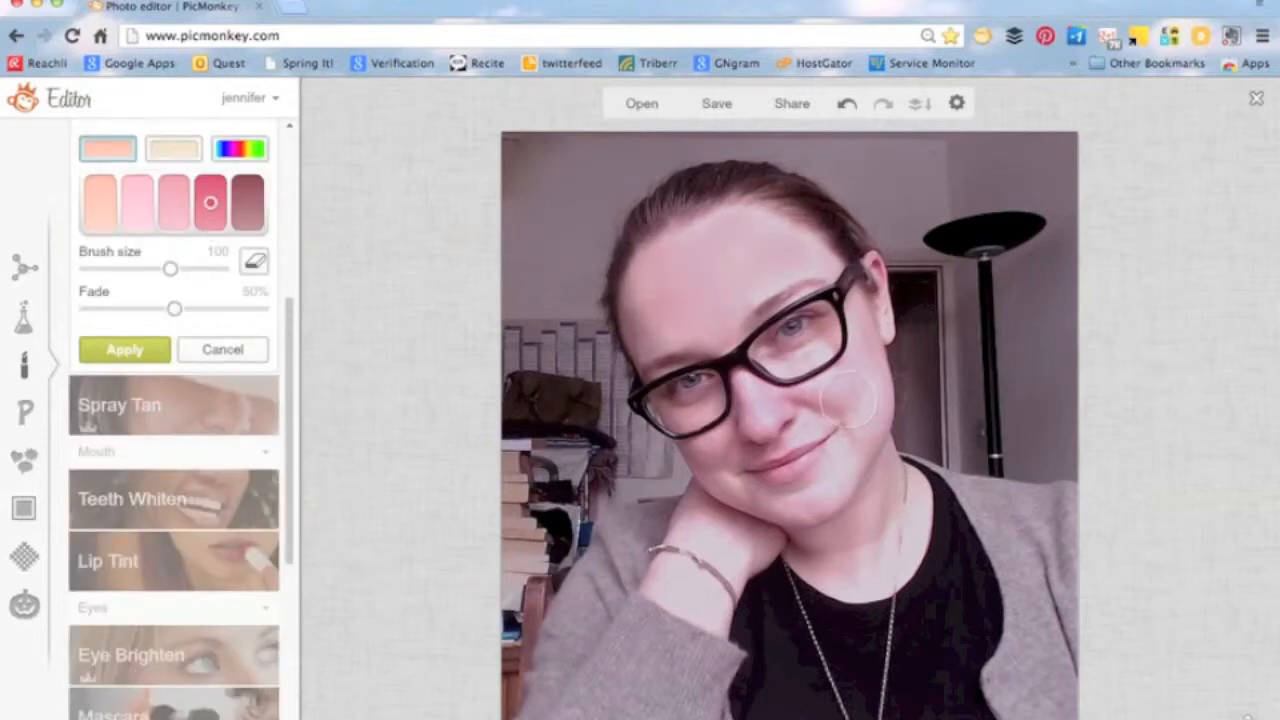
click(841, 392)
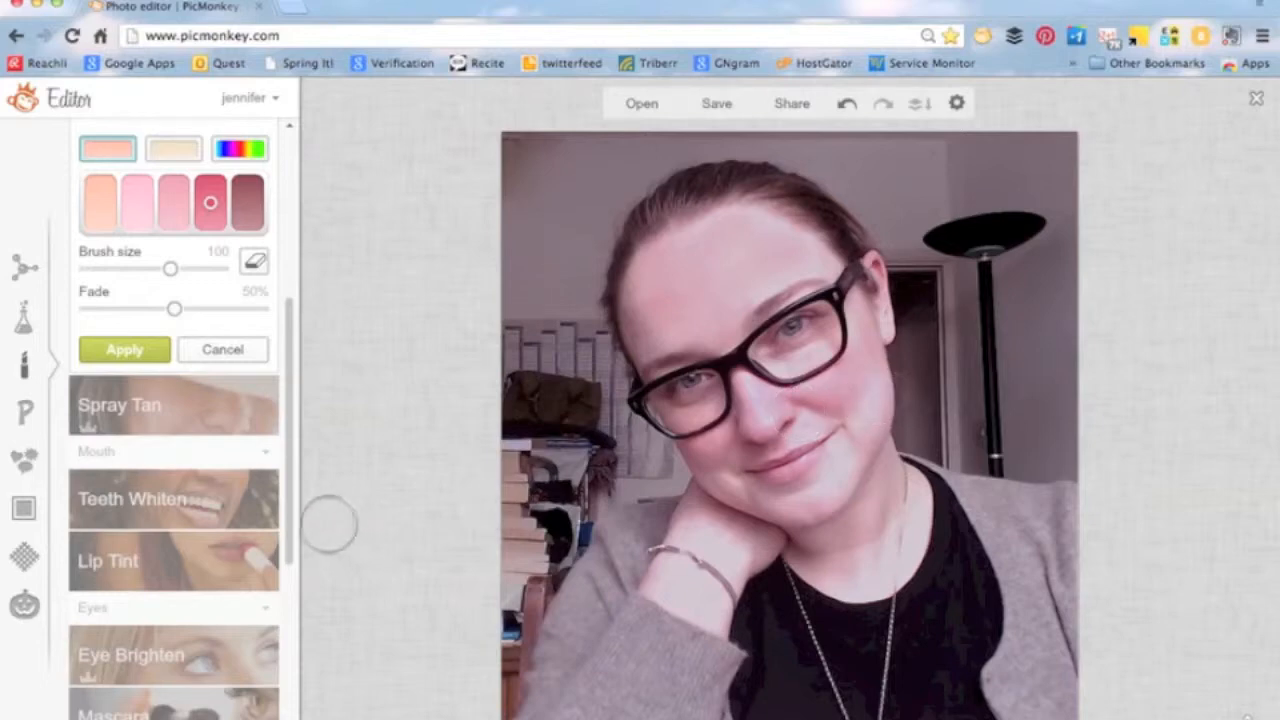
click(214, 354)
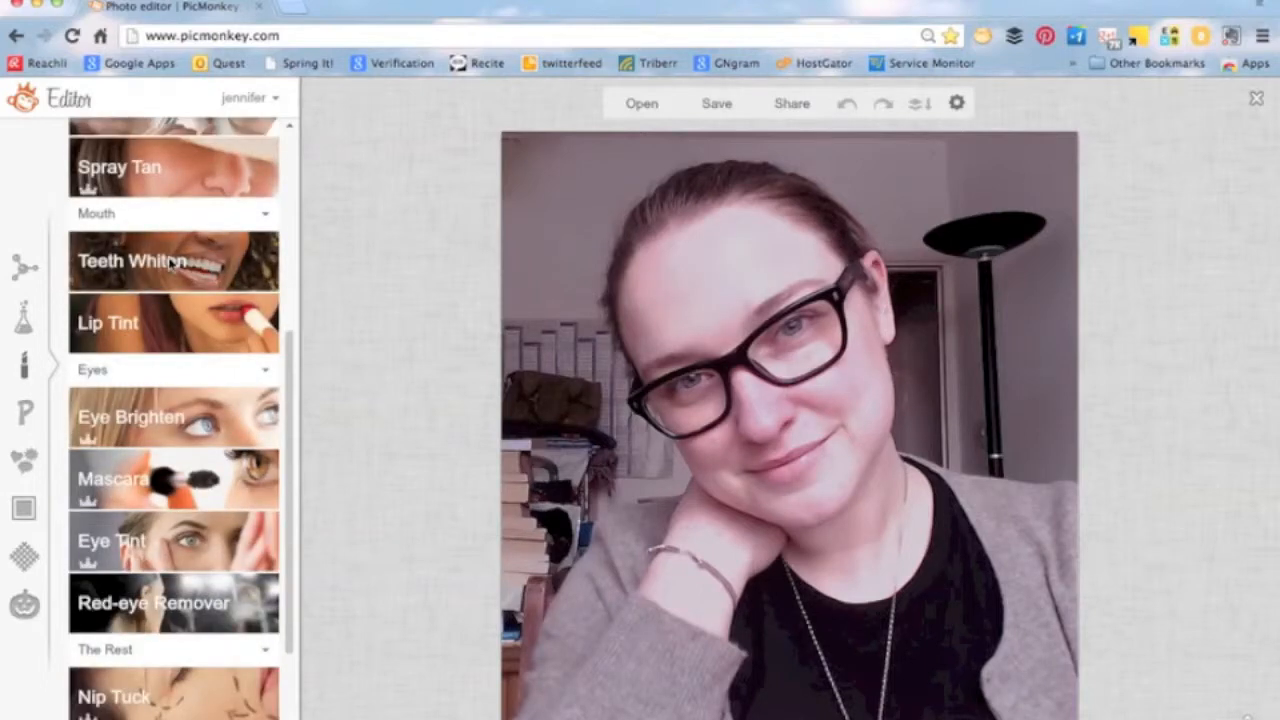
Step: Try the Lip Tint touch-up on the lips in a bright pinkish-red shade, and discard it
click(175, 317)
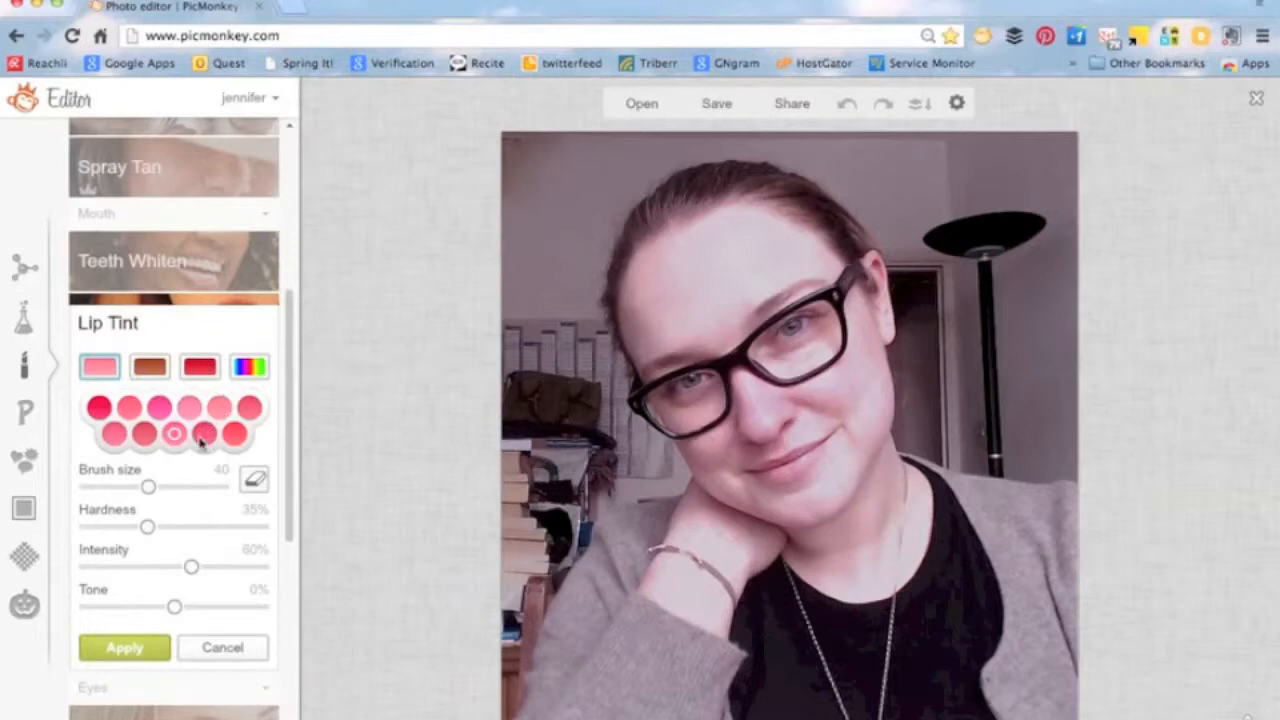
click(99, 407)
click(779, 469)
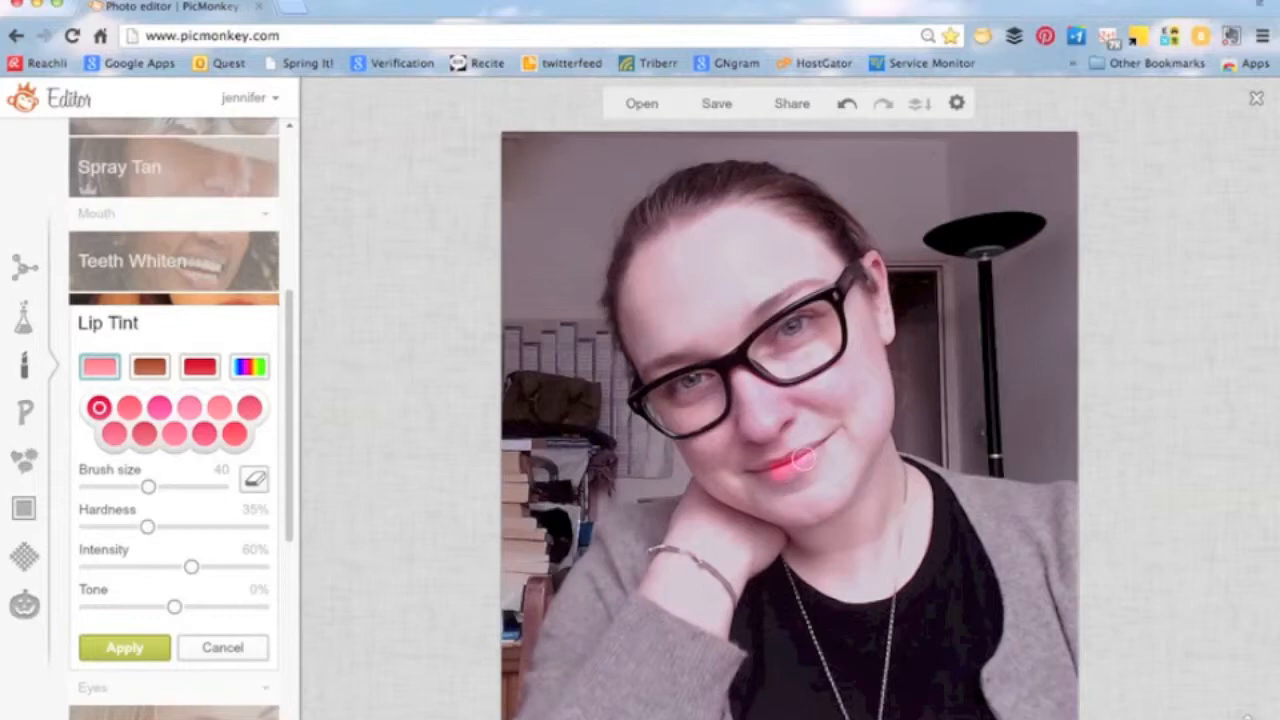
drag(809, 455, 820, 451)
click(243, 650)
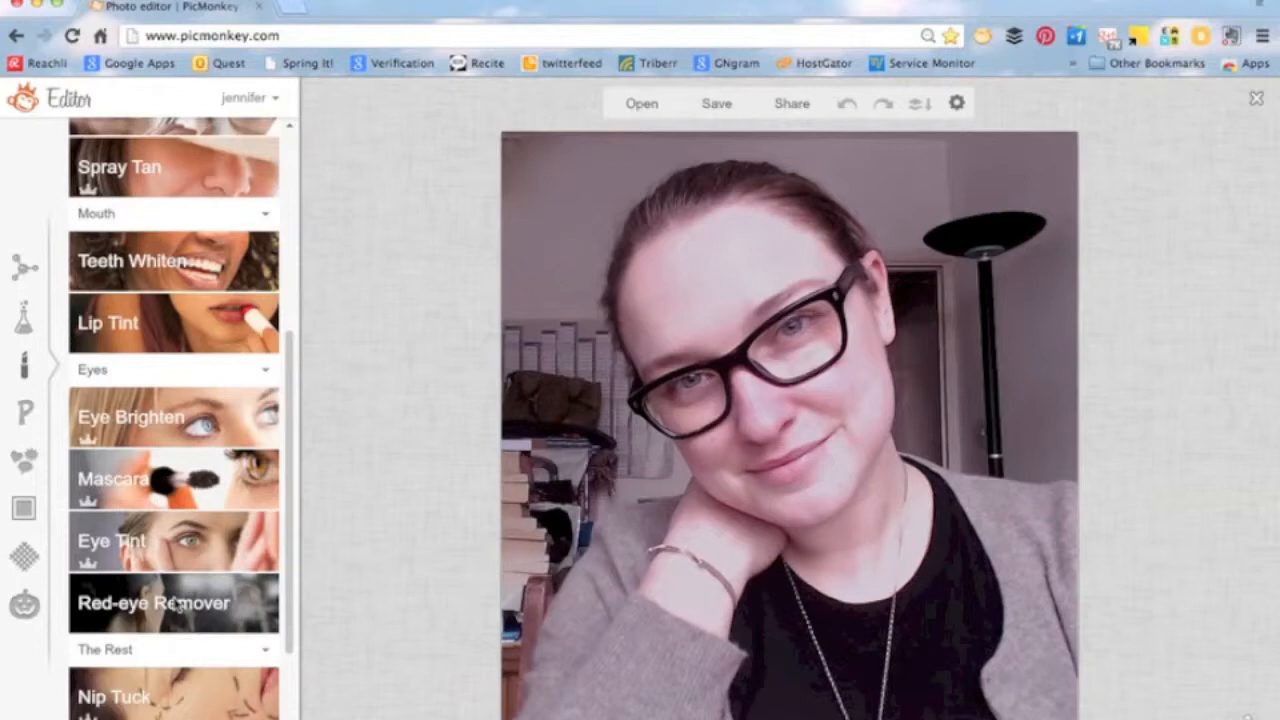
Step: Look through the remaining touch-up tools and the list of text fonts
scroll(173, 578, down, 3)
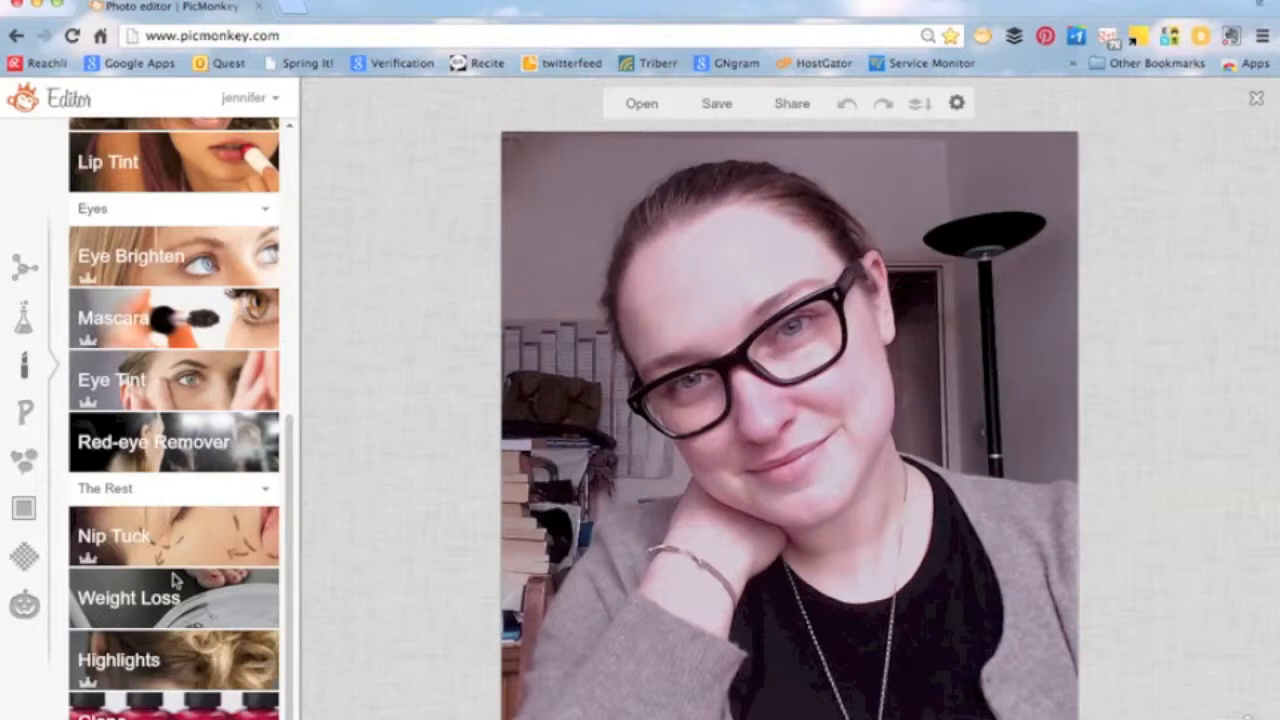
scroll(173, 578, up, 7)
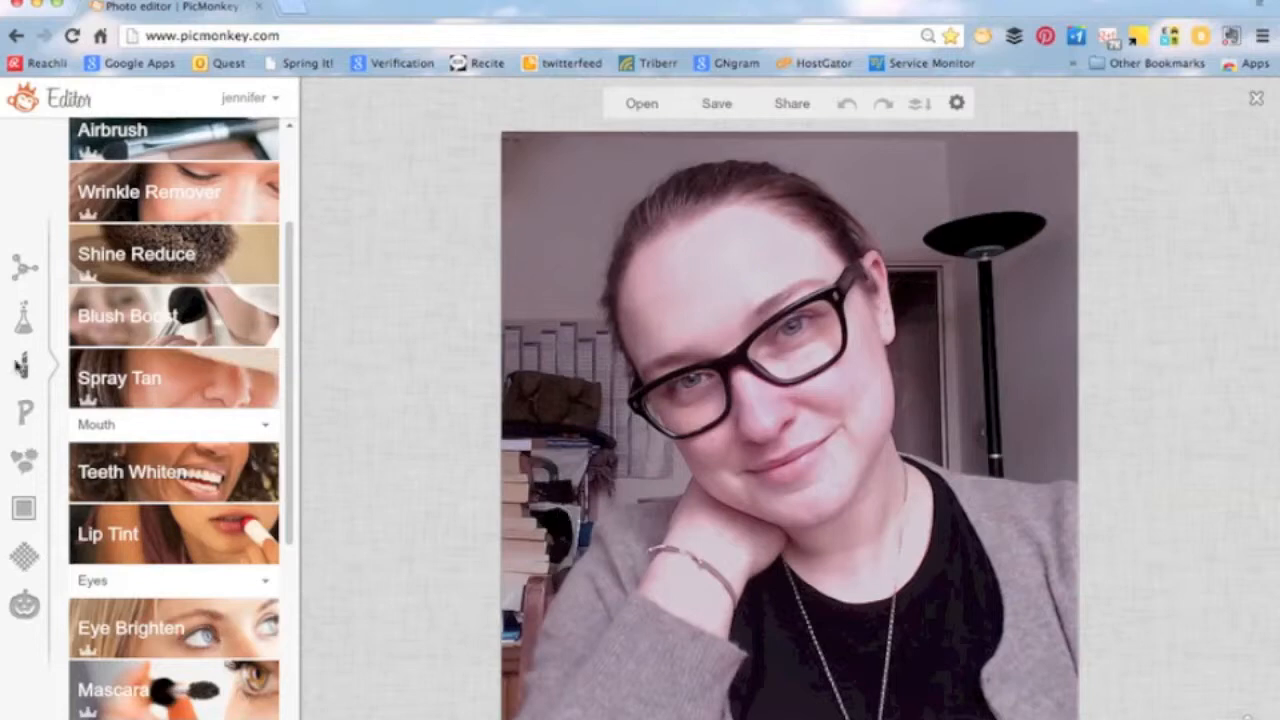
click(27, 413)
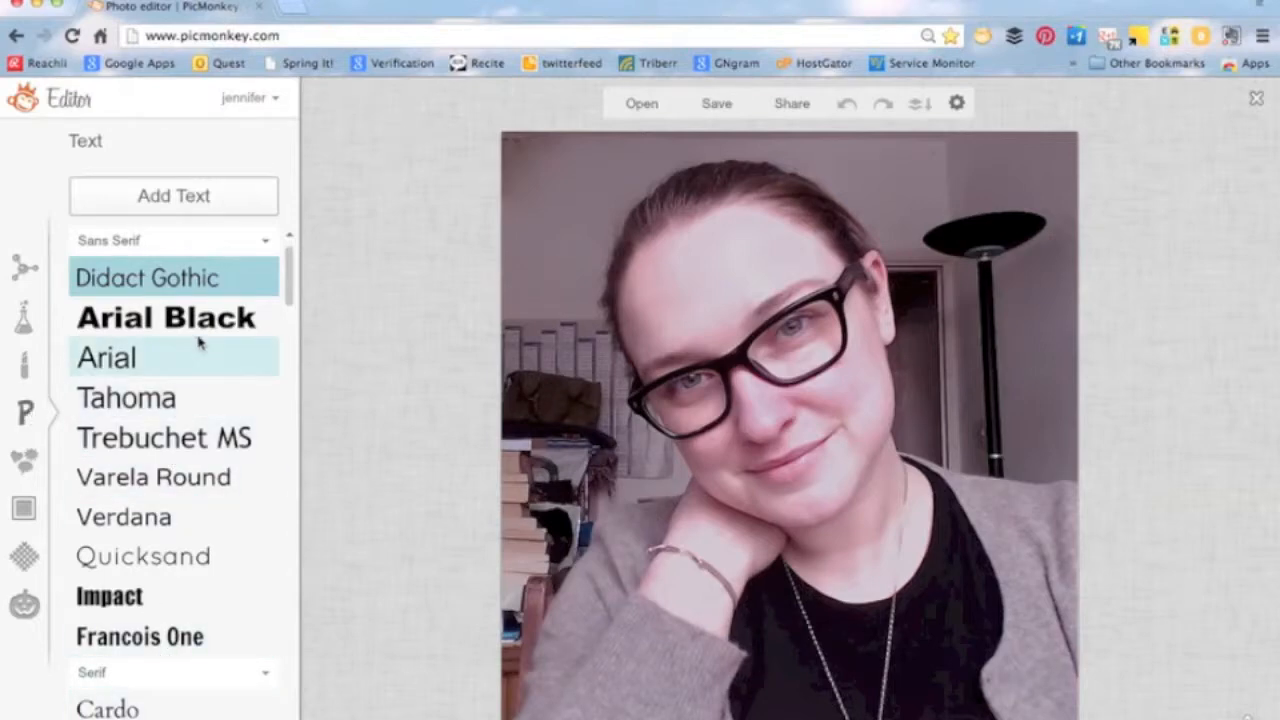
Step: Try a scalloped Doily Hearts overlay on the photo, enlarge it over the face, and delete it
click(25, 461)
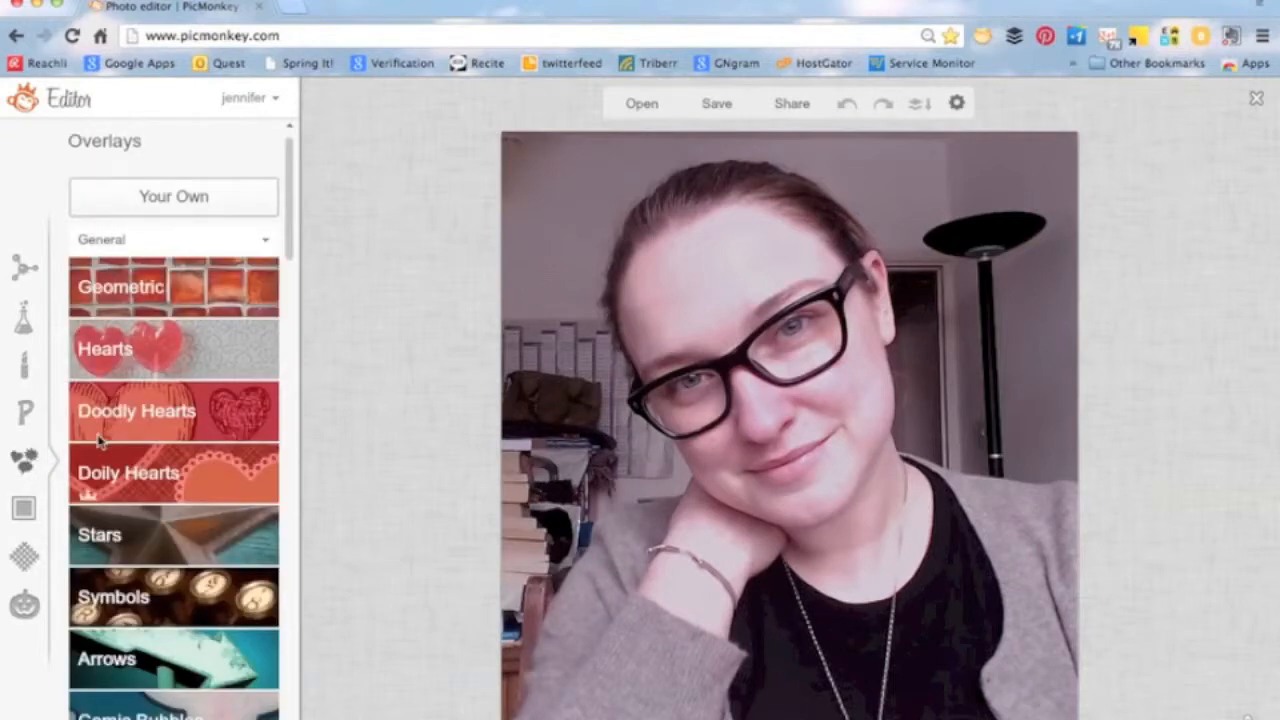
click(176, 474)
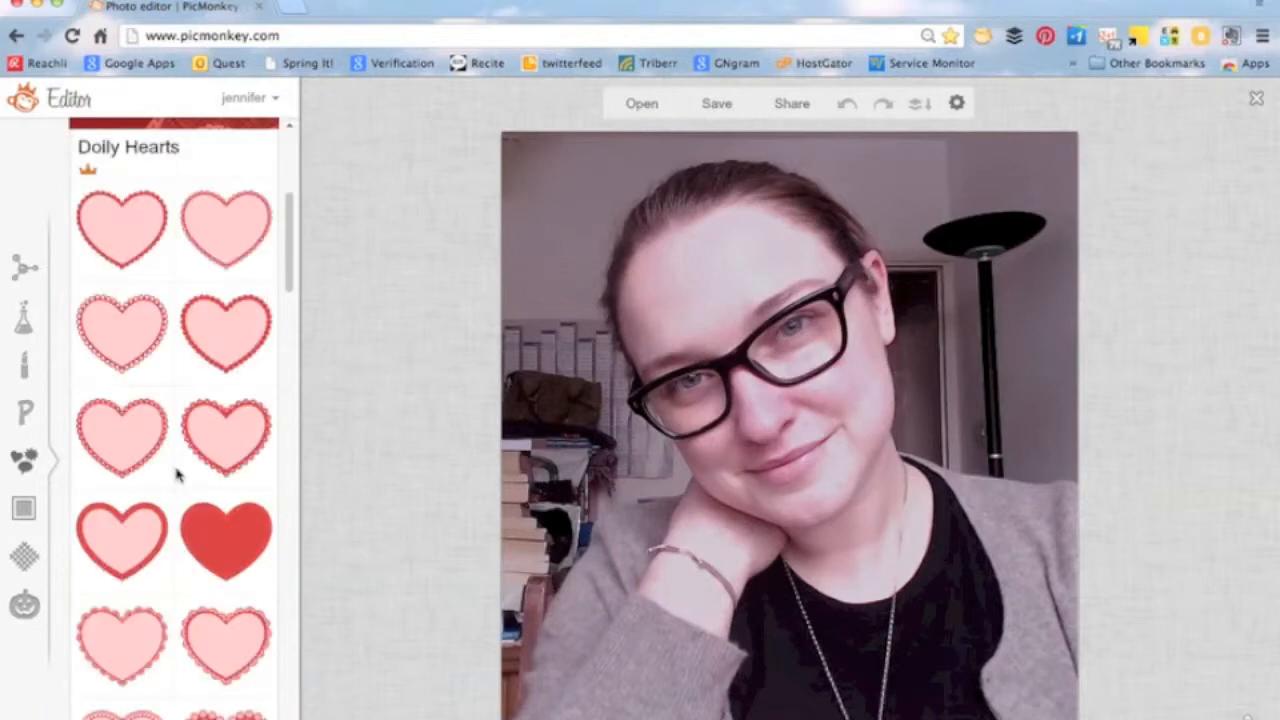
click(110, 241)
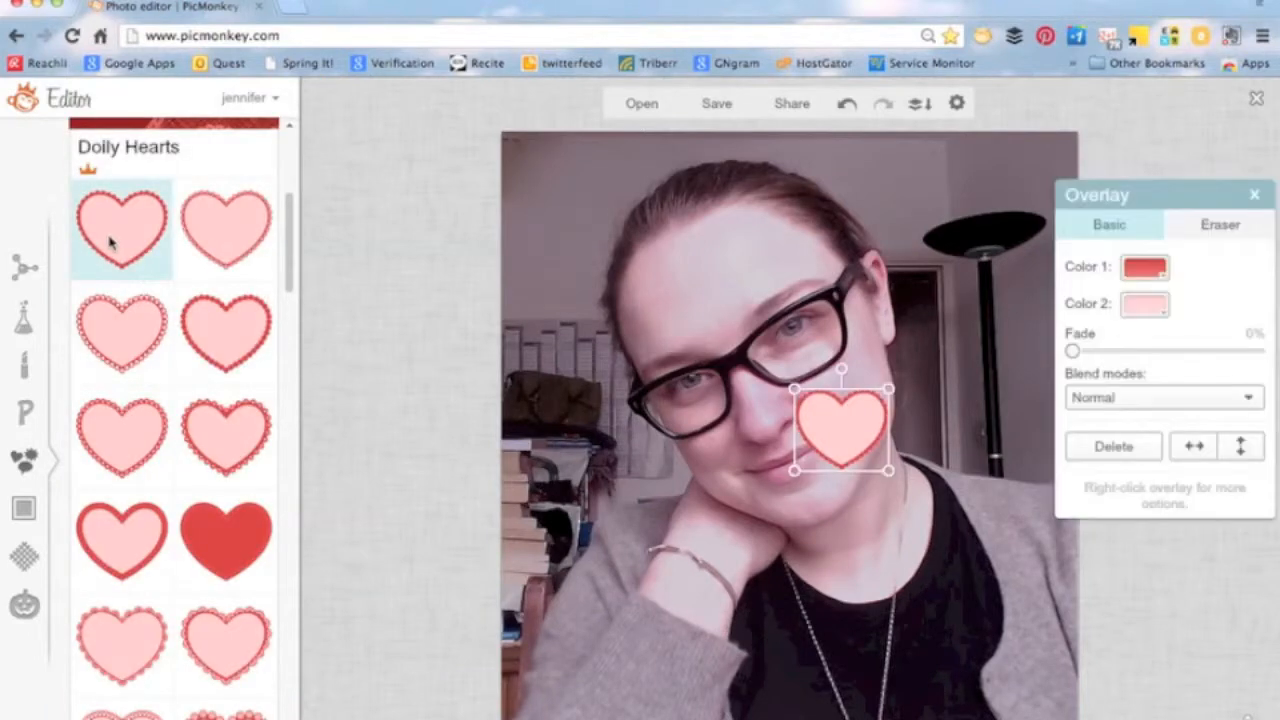
drag(794, 387, 657, 270)
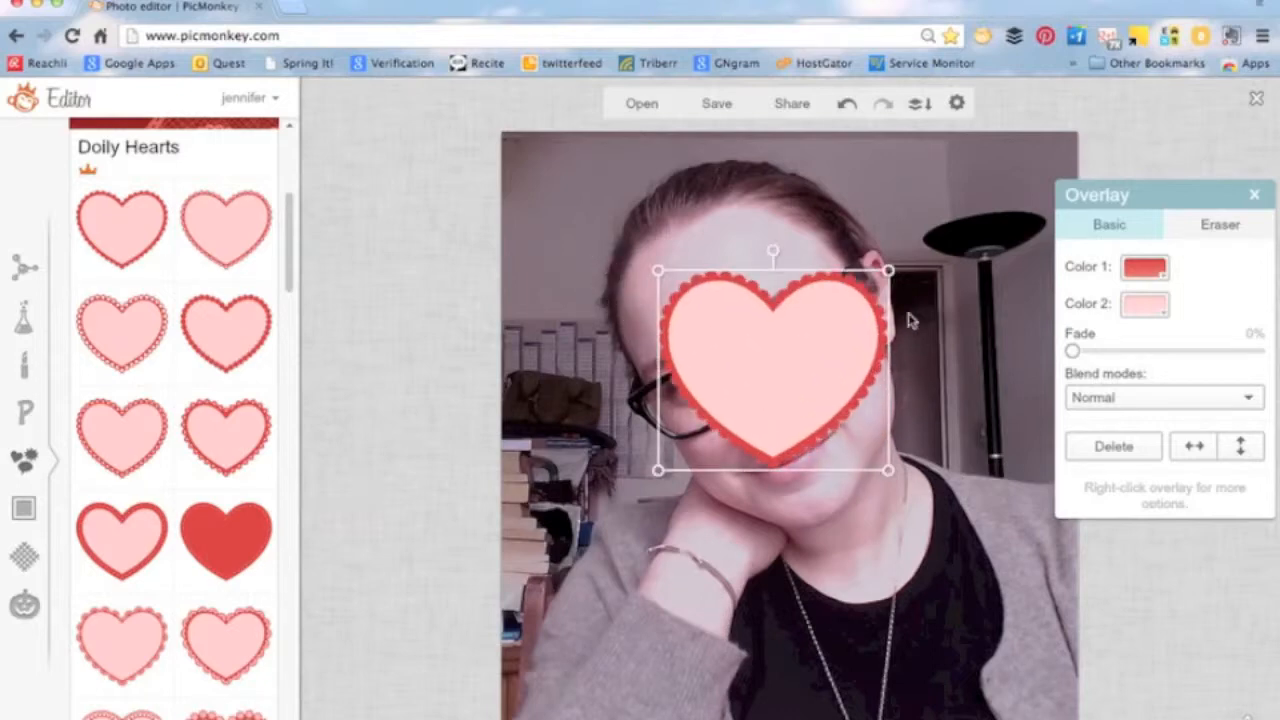
click(1254, 194)
click(794, 302)
click(1078, 446)
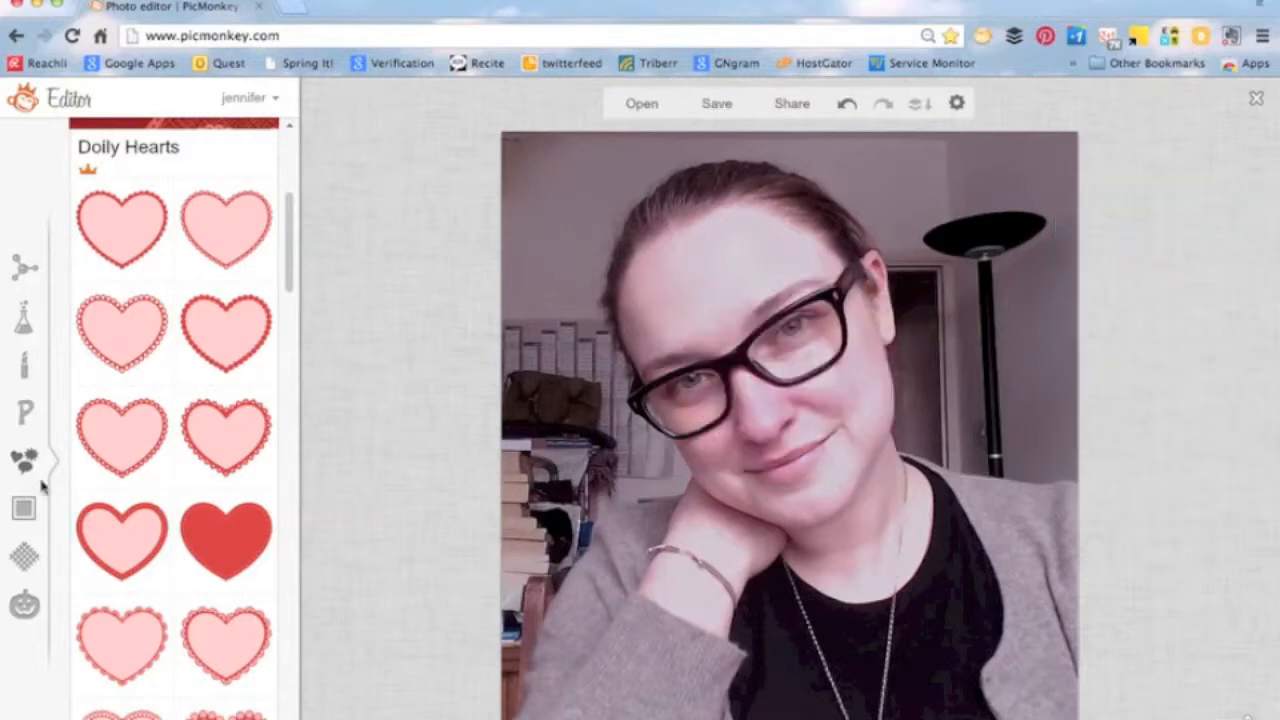
Step: Preview the Photo Corners frame and the Edifice brick texture on the photo, and discard both
click(24, 510)
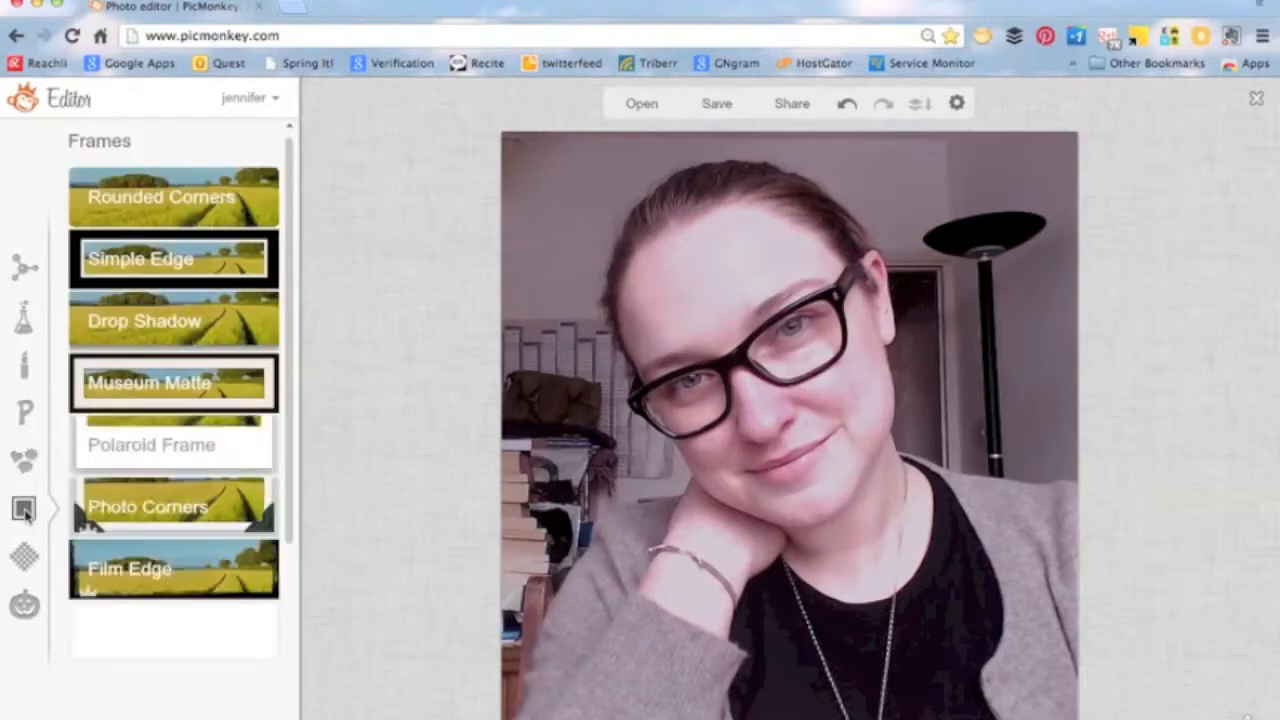
click(181, 503)
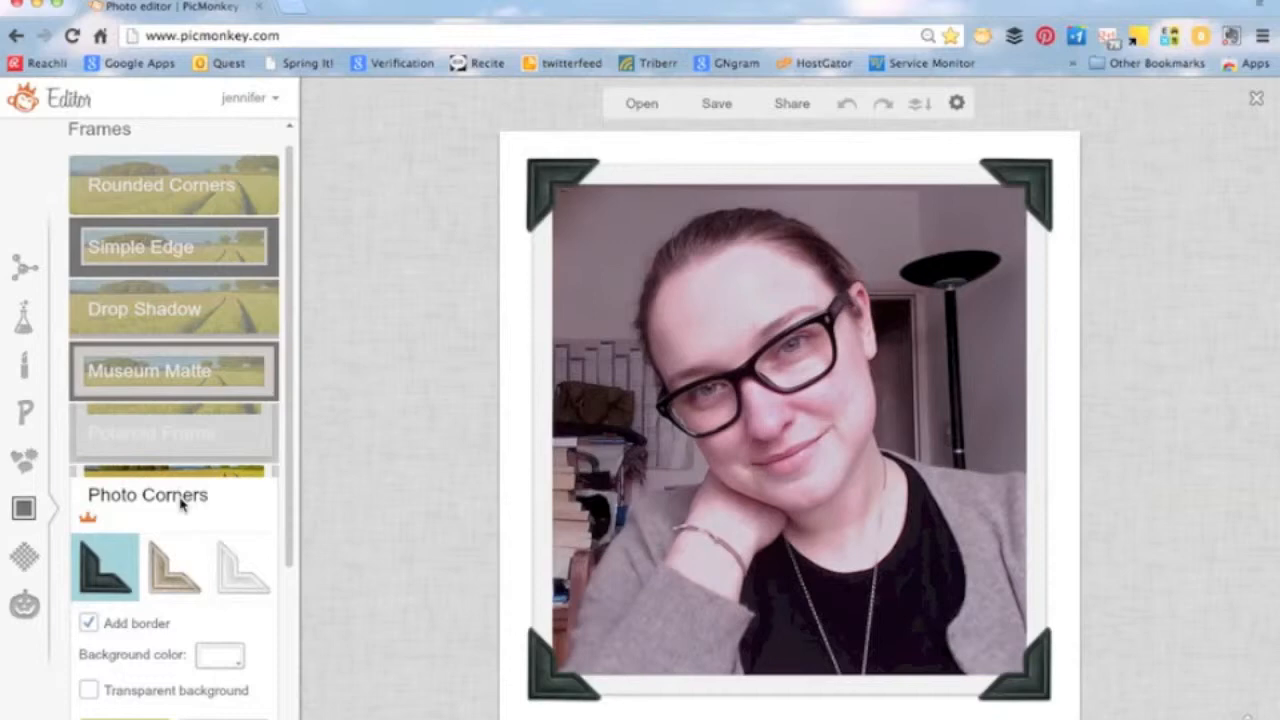
click(27, 560)
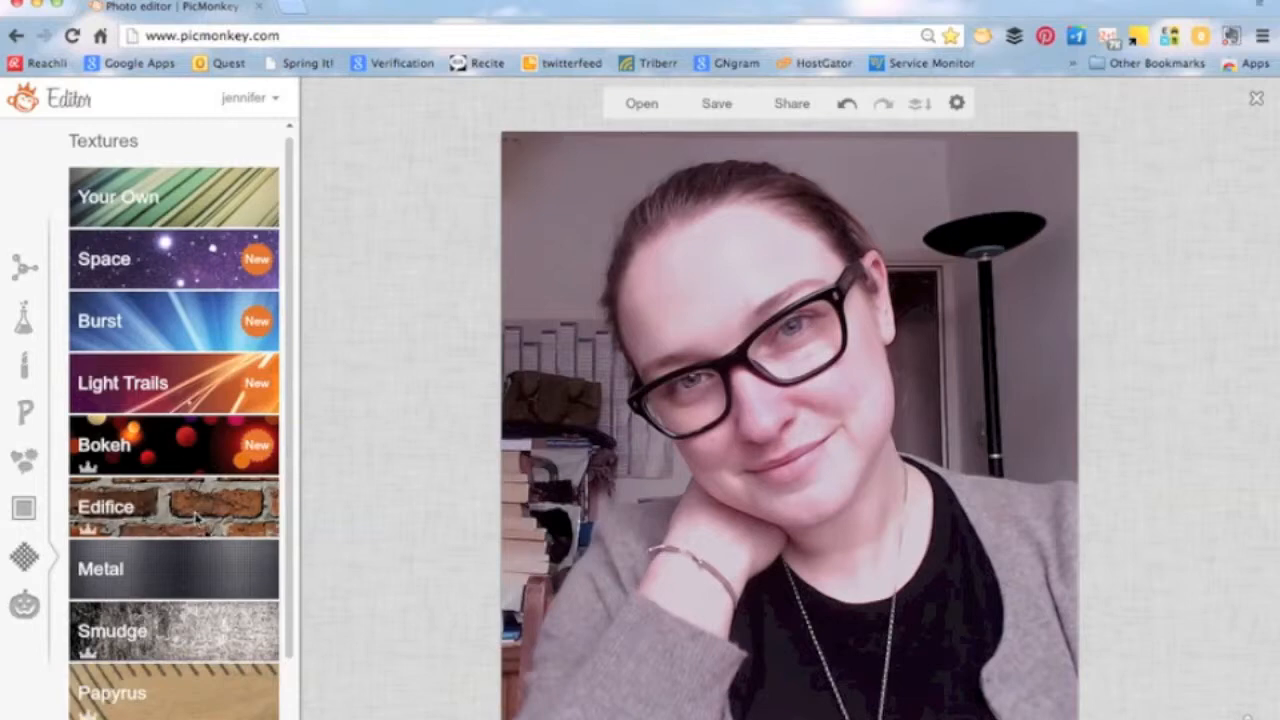
click(197, 516)
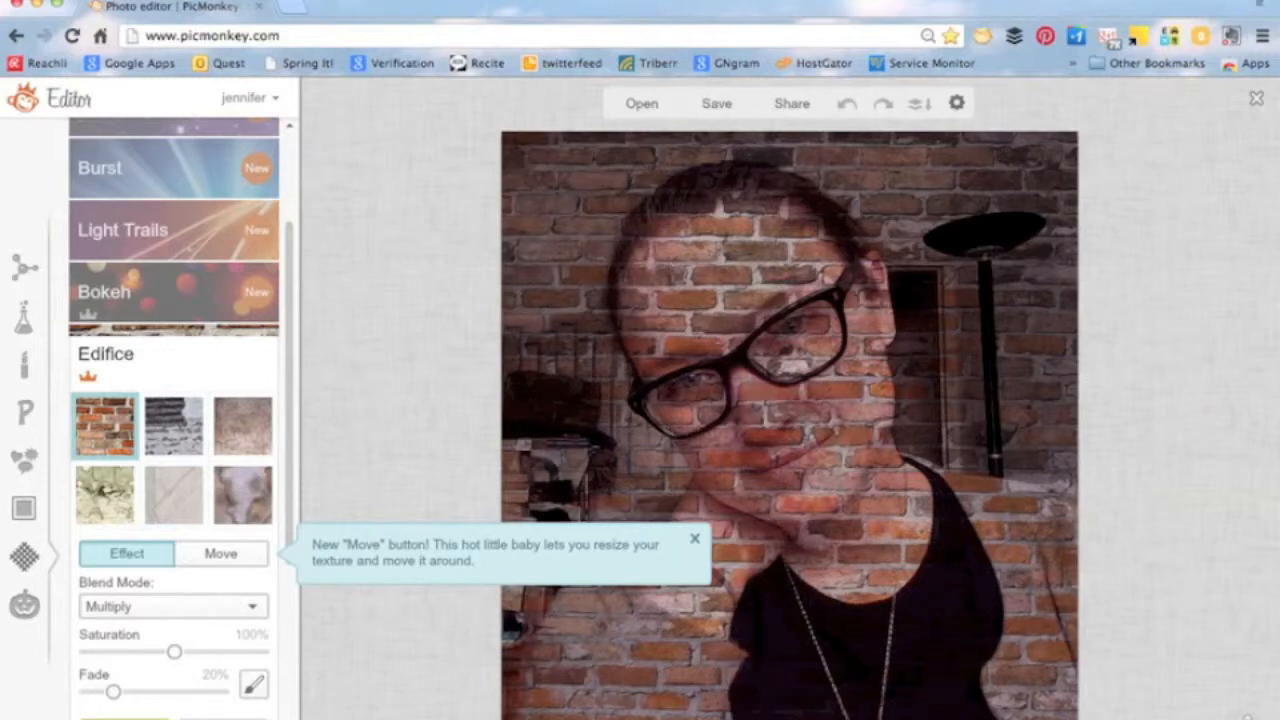
click(223, 718)
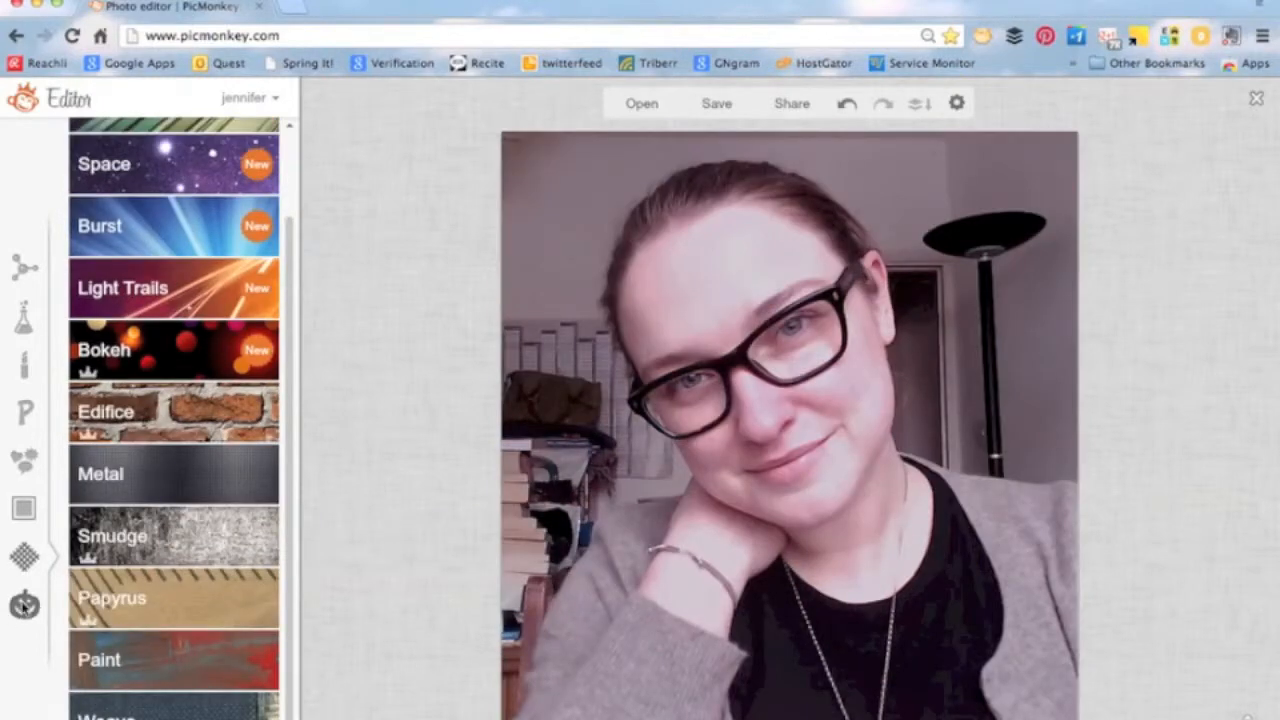
Step: Try the Zombulate effect from the Zombies theme by painting the face yellow, and discard it
click(24, 607)
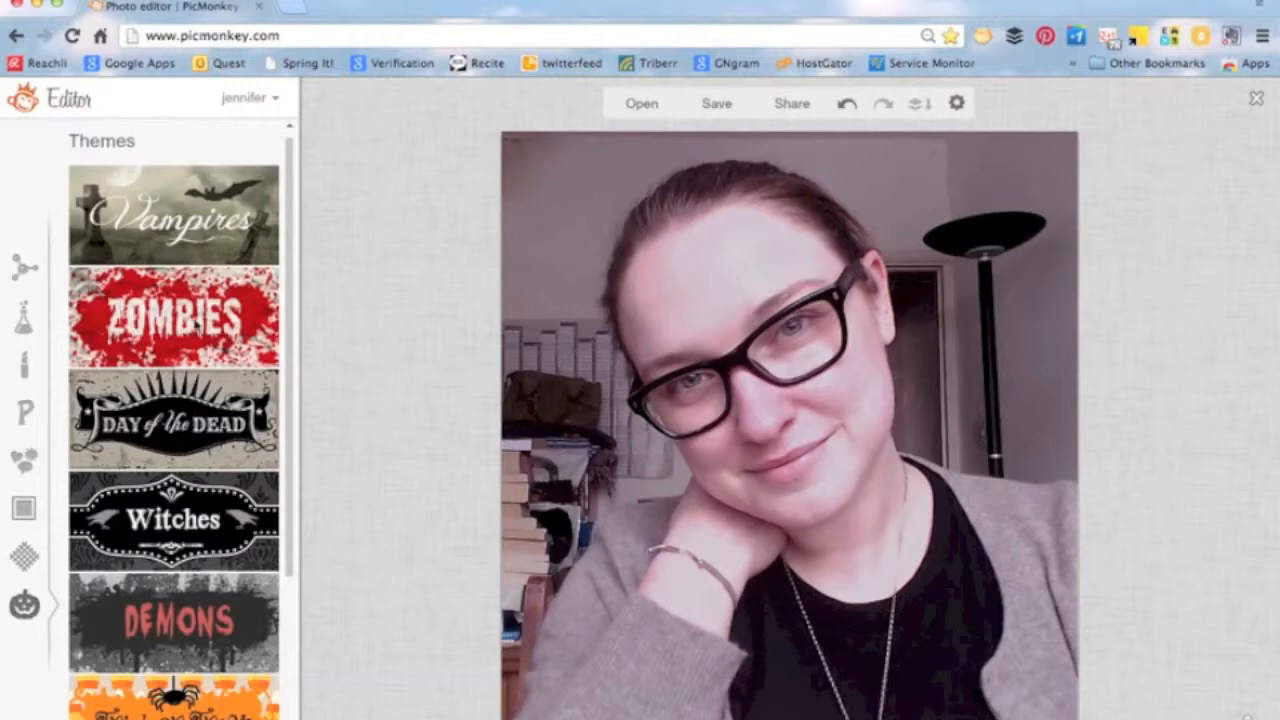
click(197, 320)
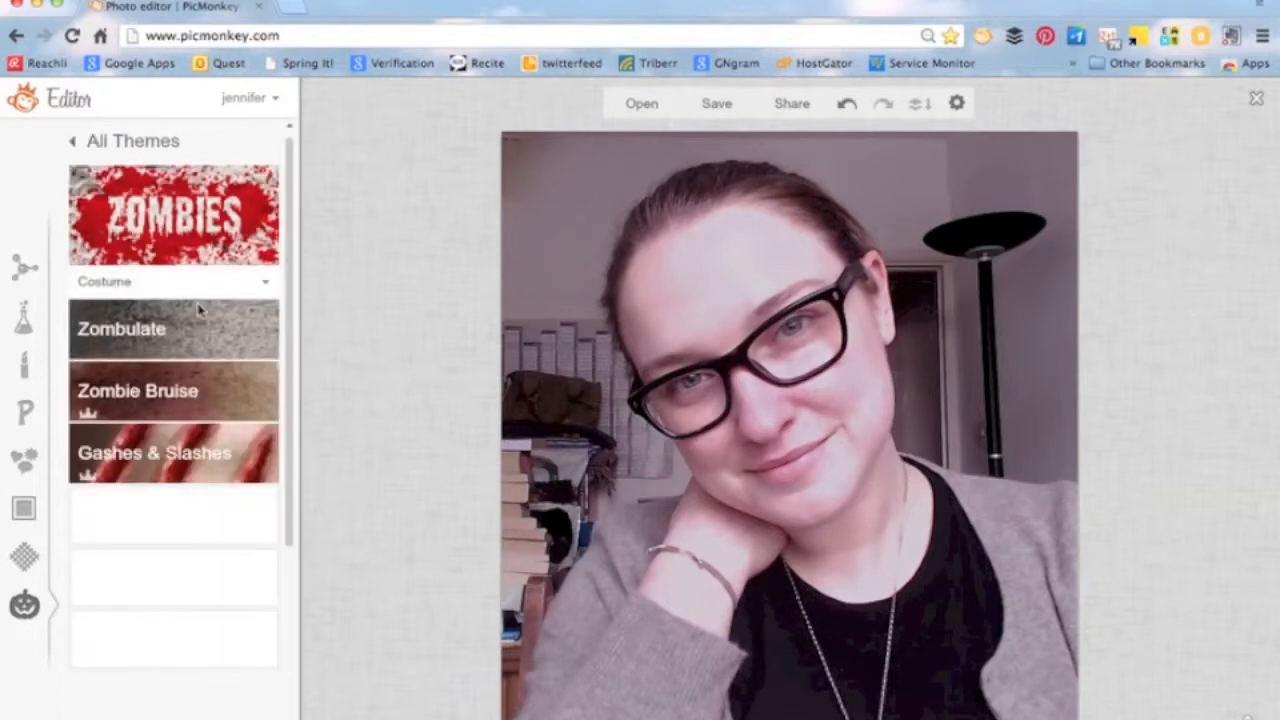
click(175, 355)
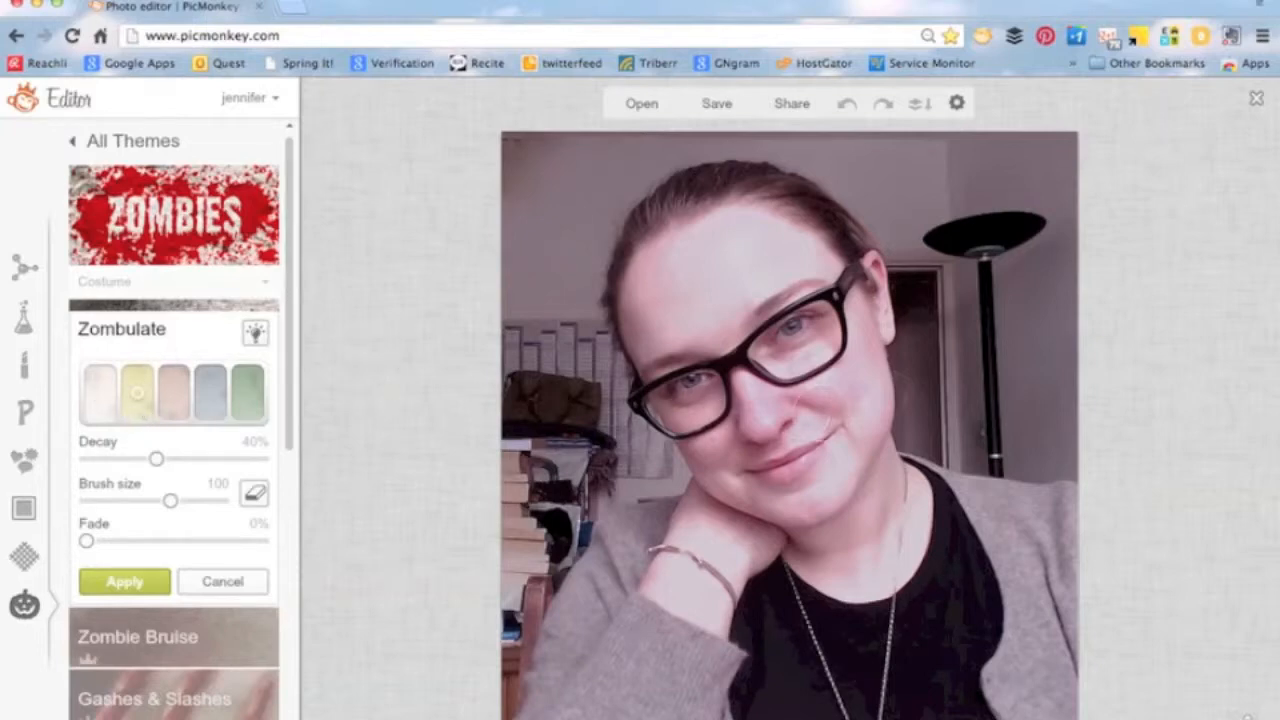
mouse_move(825, 412)
mouse_down()
mouse_move(846, 391)
mouse_move(884, 437)
mouse_move(749, 463)
mouse_move(700, 457)
mouse_move(720, 414)
mouse_move(789, 384)
mouse_move(791, 406)
mouse_up()
mouse_move(745, 437)
mouse_down()
mouse_move(734, 501)
mouse_move(886, 473)
mouse_move(904, 452)
mouse_move(812, 309)
mouse_move(800, 255)
mouse_up()
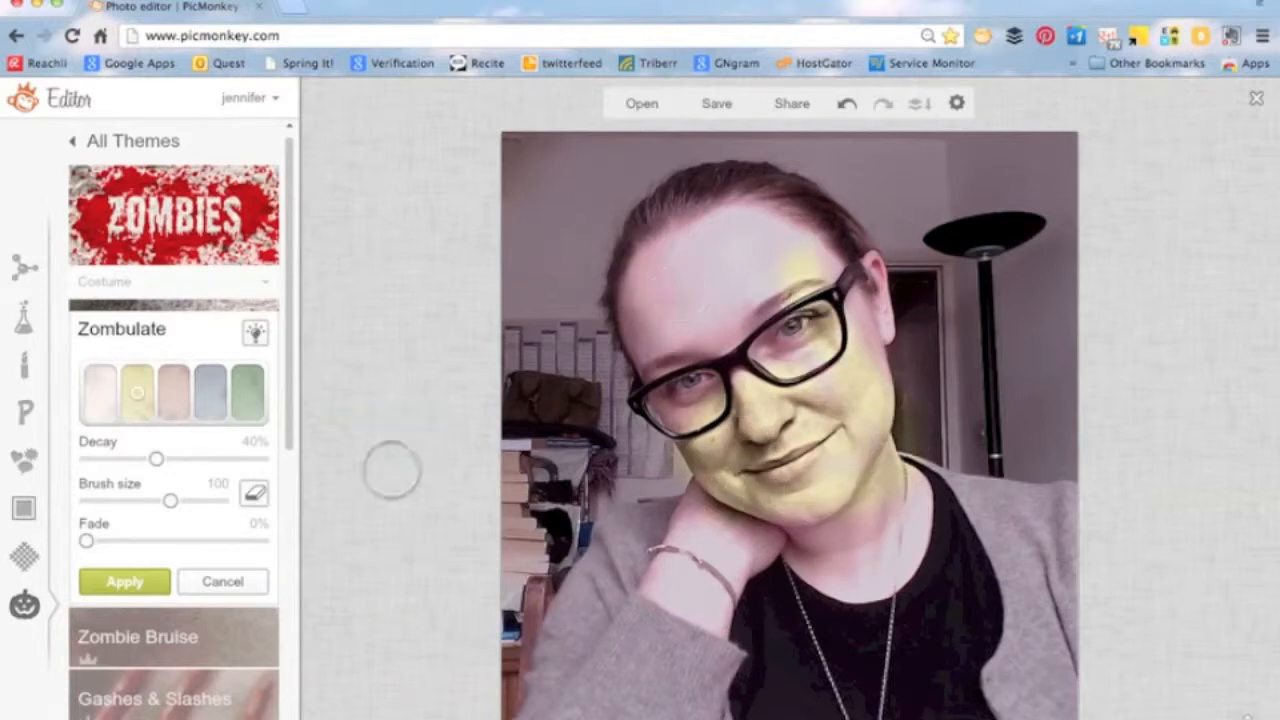
click(212, 590)
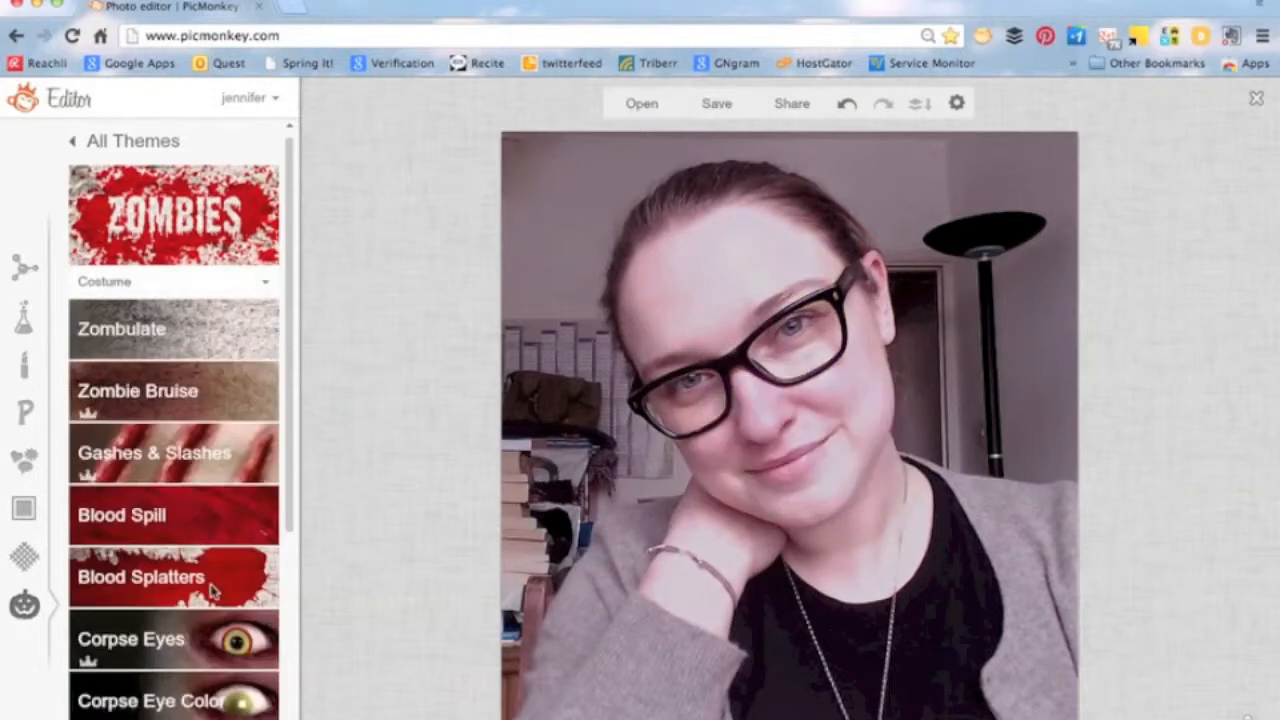
Step: Apply the Dark Edges effect to the photo in black, with size 85 and intensity 71%
click(25, 328)
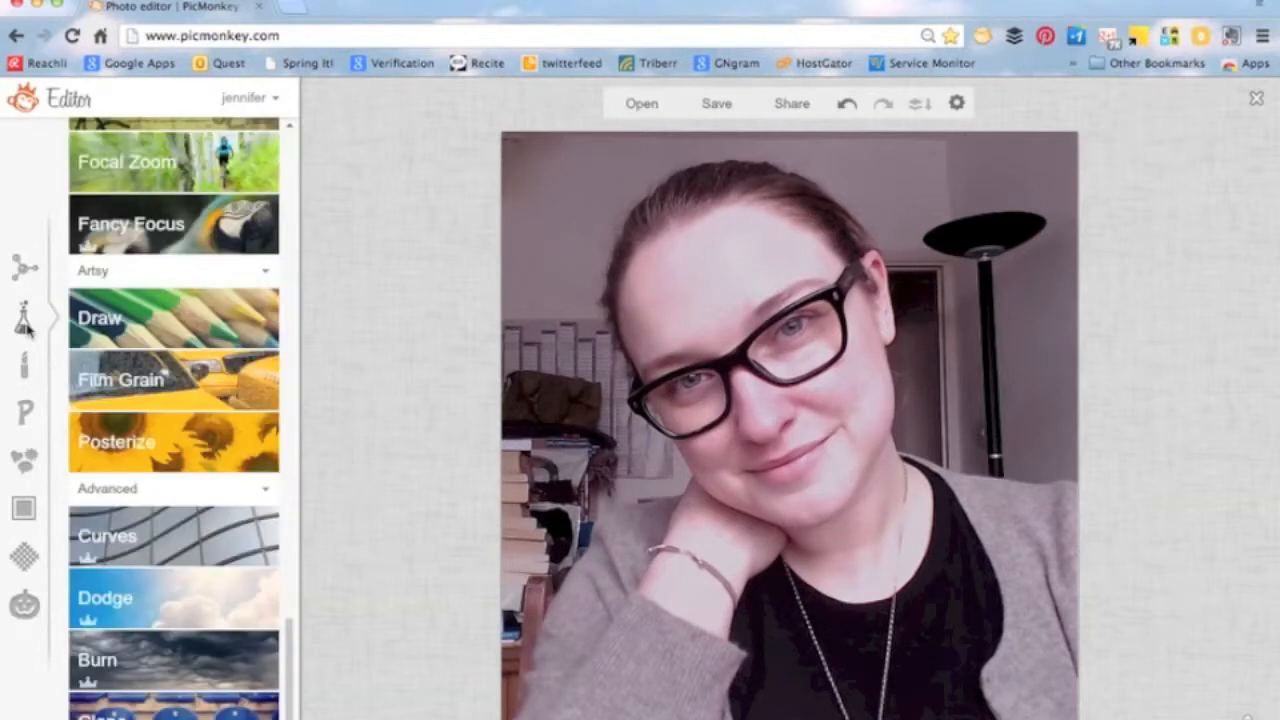
scroll(143, 328, up, 10)
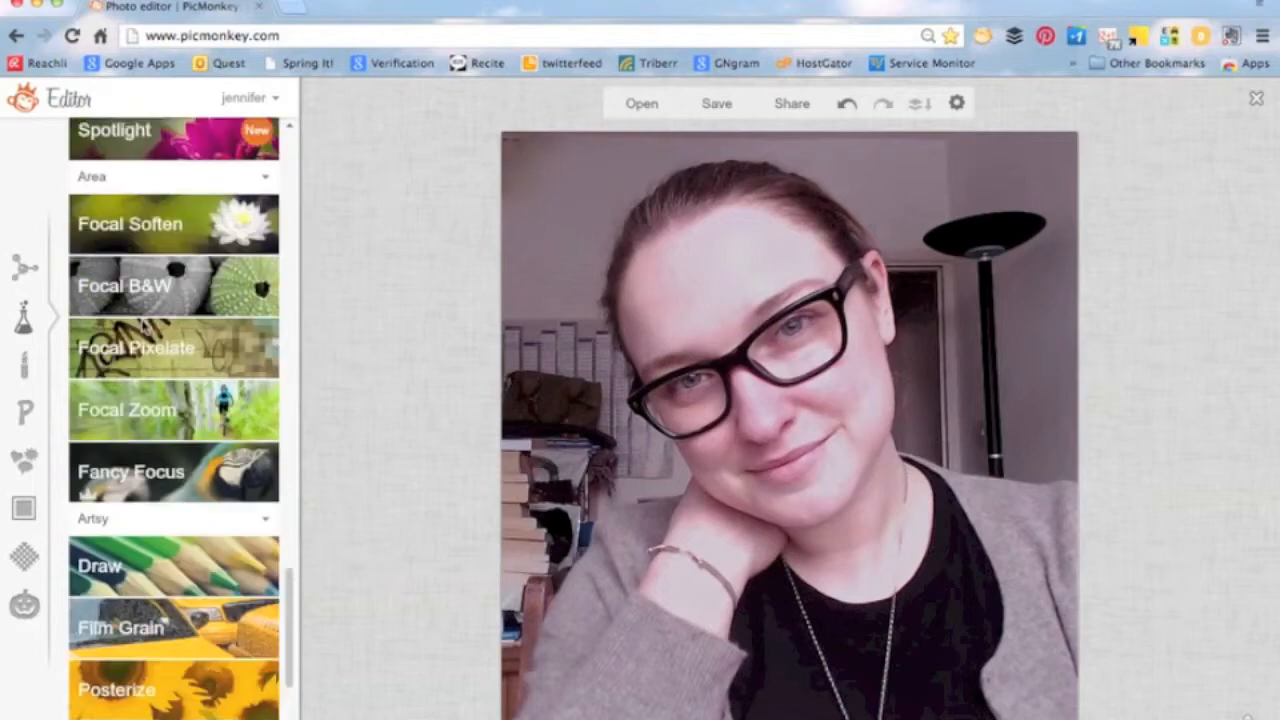
scroll(143, 328, up, 2)
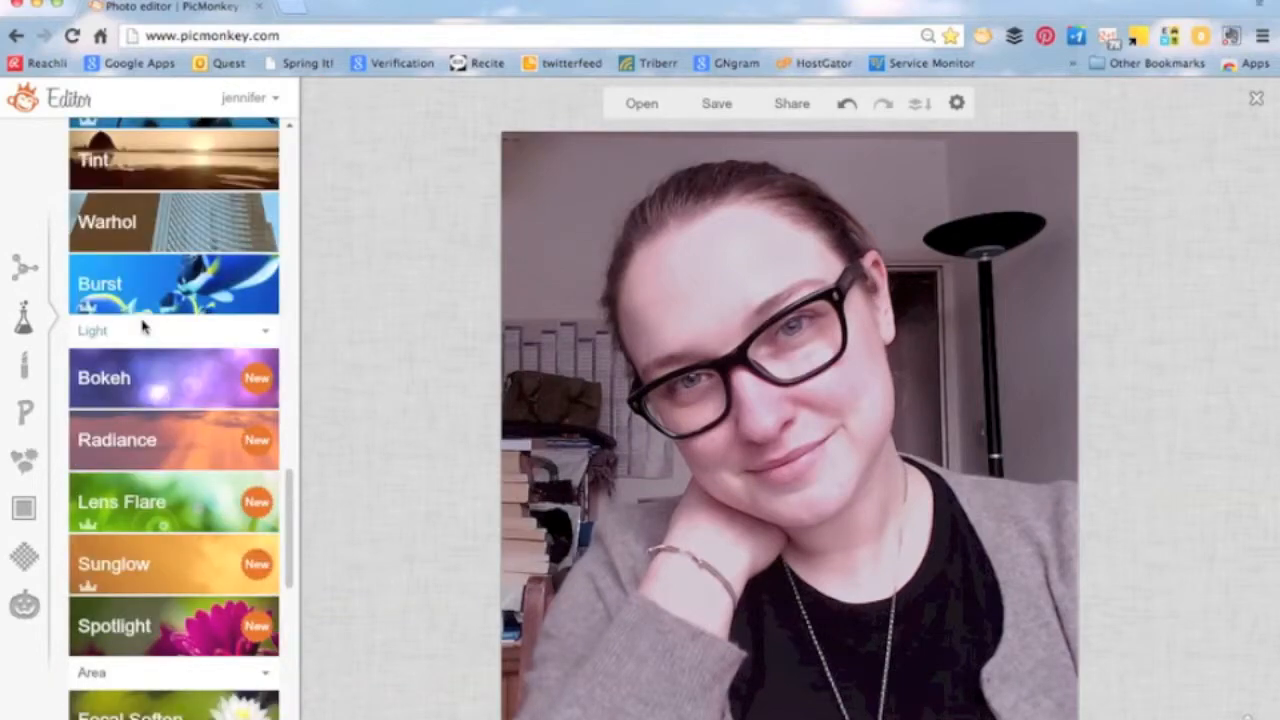
scroll(143, 328, up, 10)
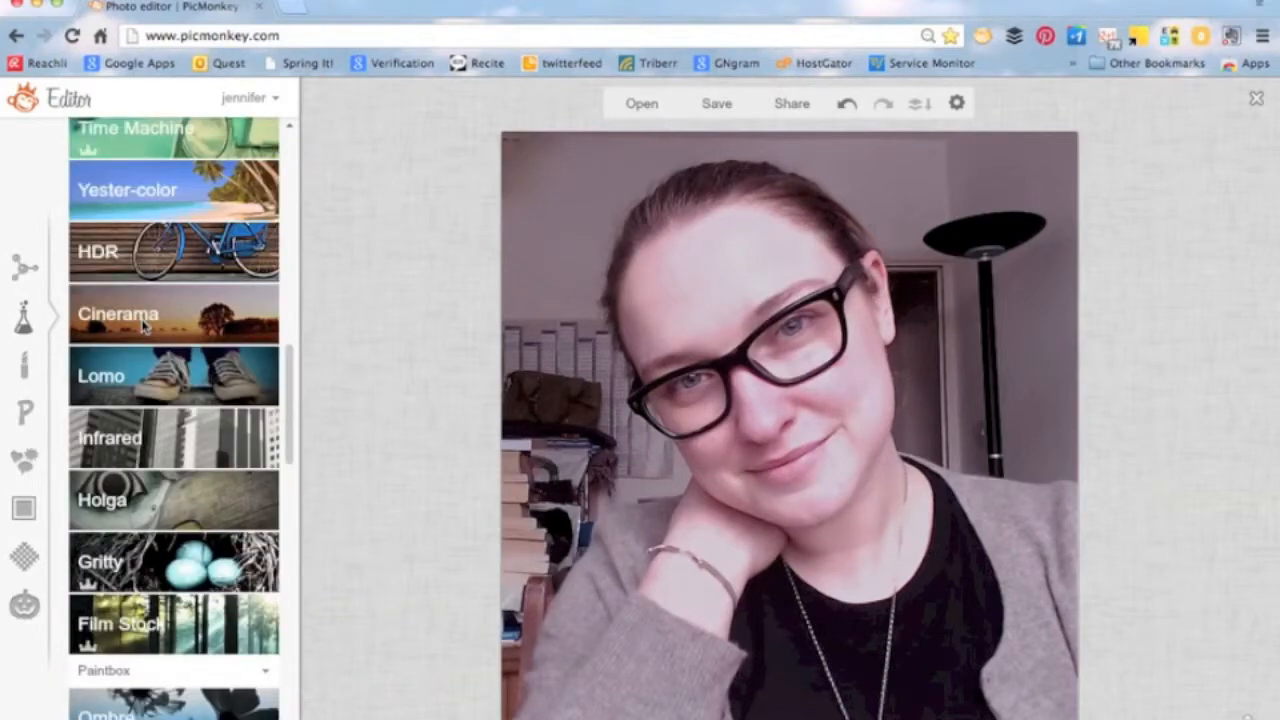
scroll(143, 325, up, 10)
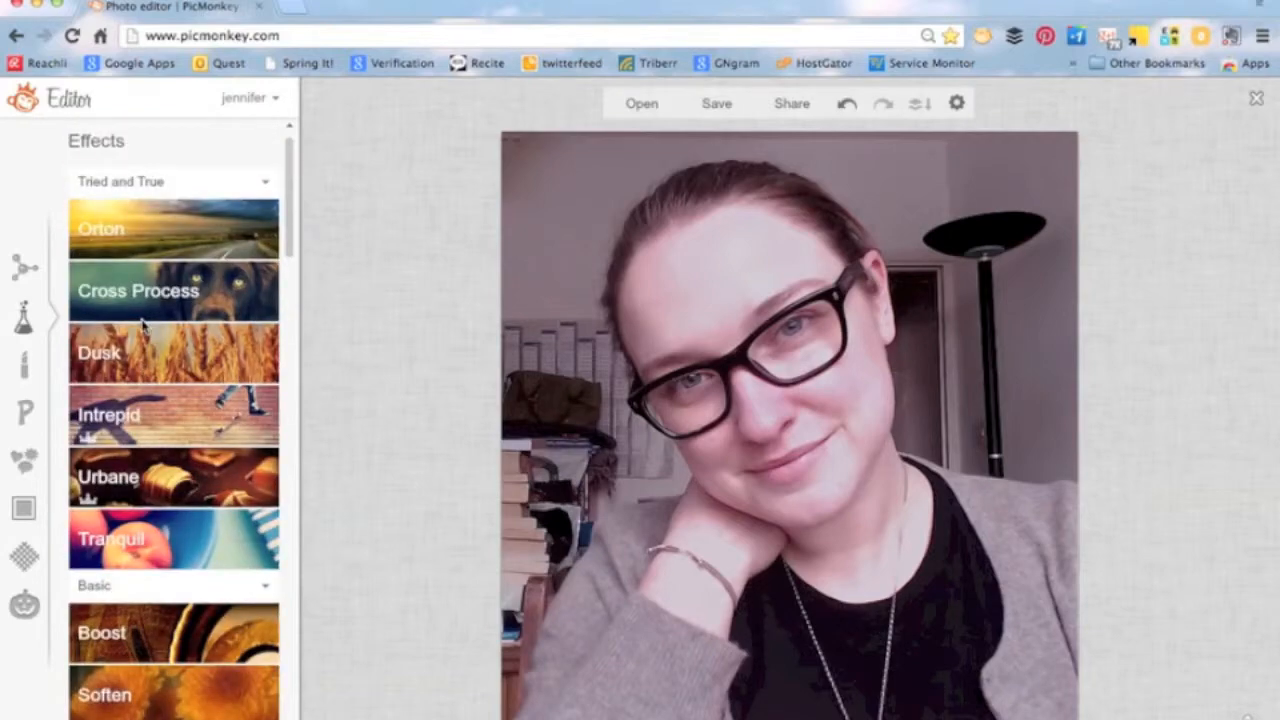
scroll(143, 325, down, 4)
scroll(143, 325, down, 6)
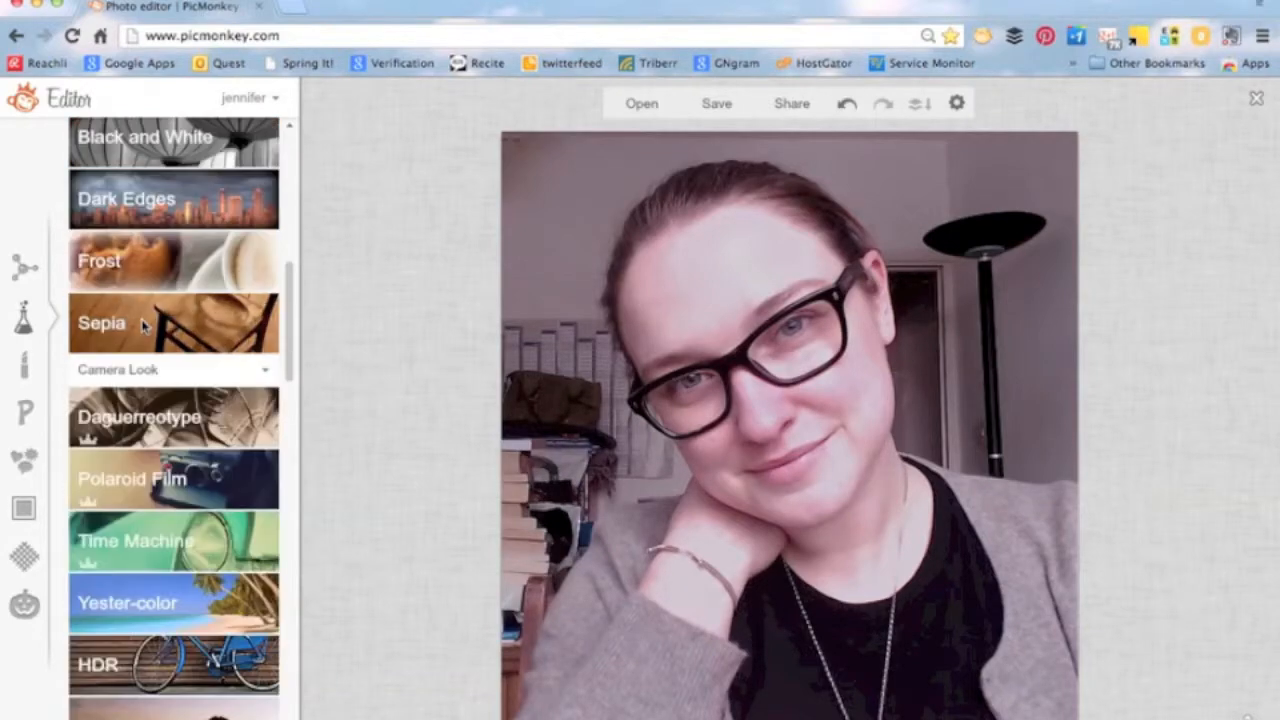
click(160, 199)
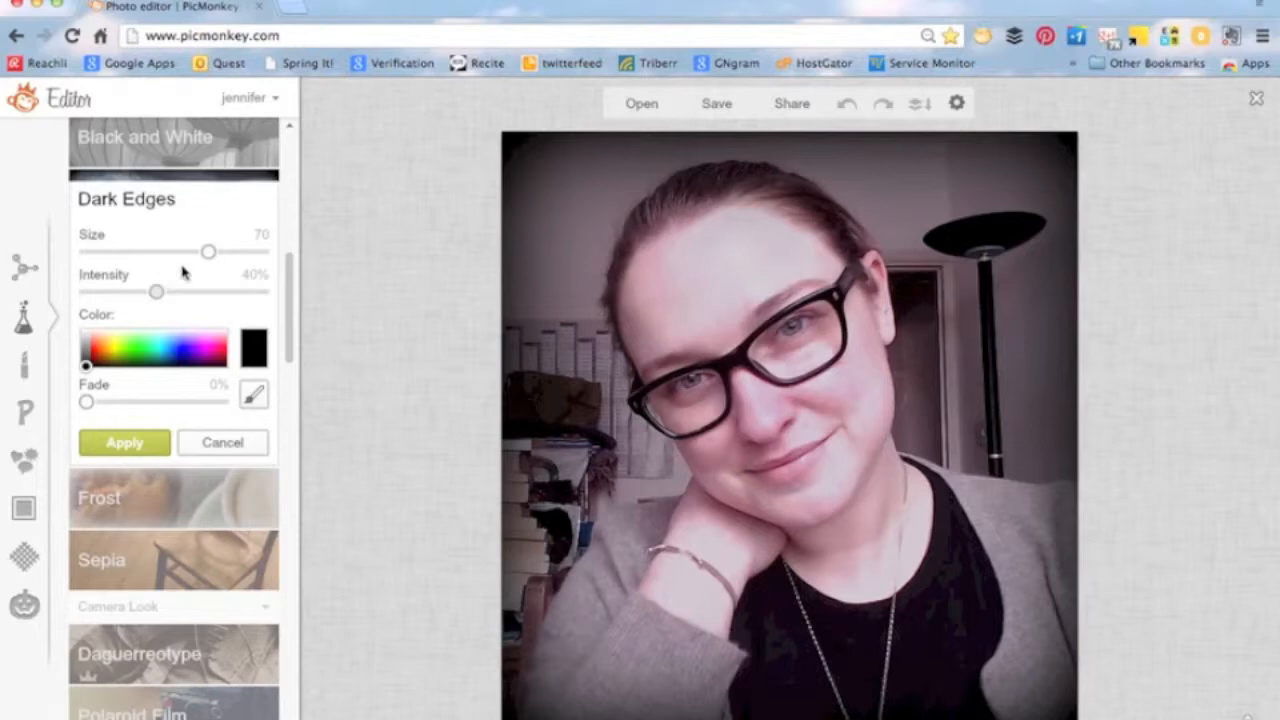
drag(208, 251, 235, 251)
drag(160, 290, 210, 291)
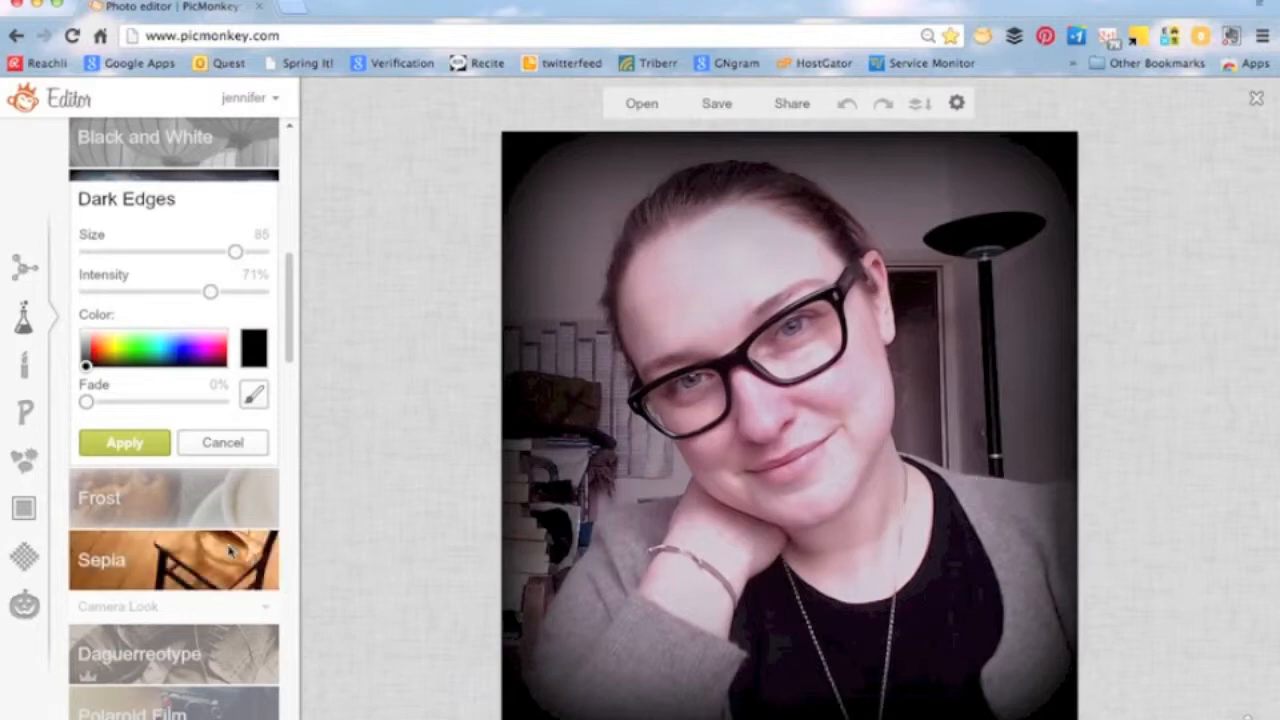
click(125, 443)
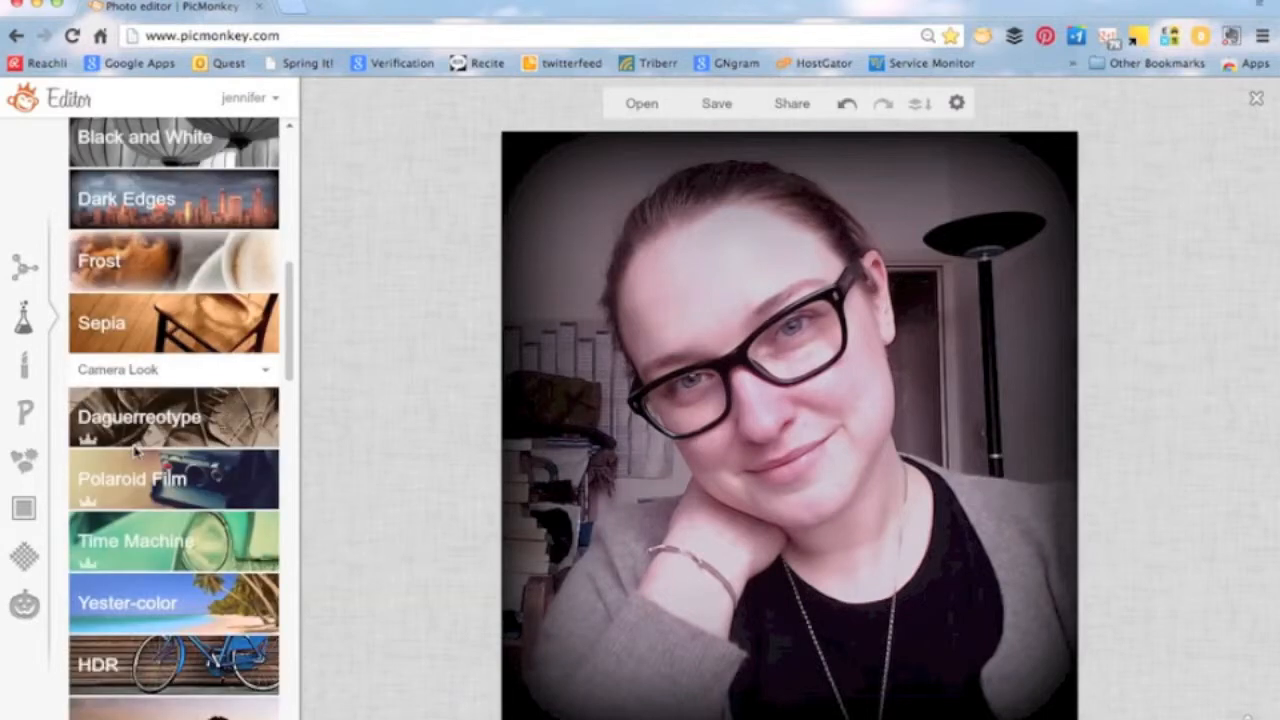
scroll(135, 451, up, 6)
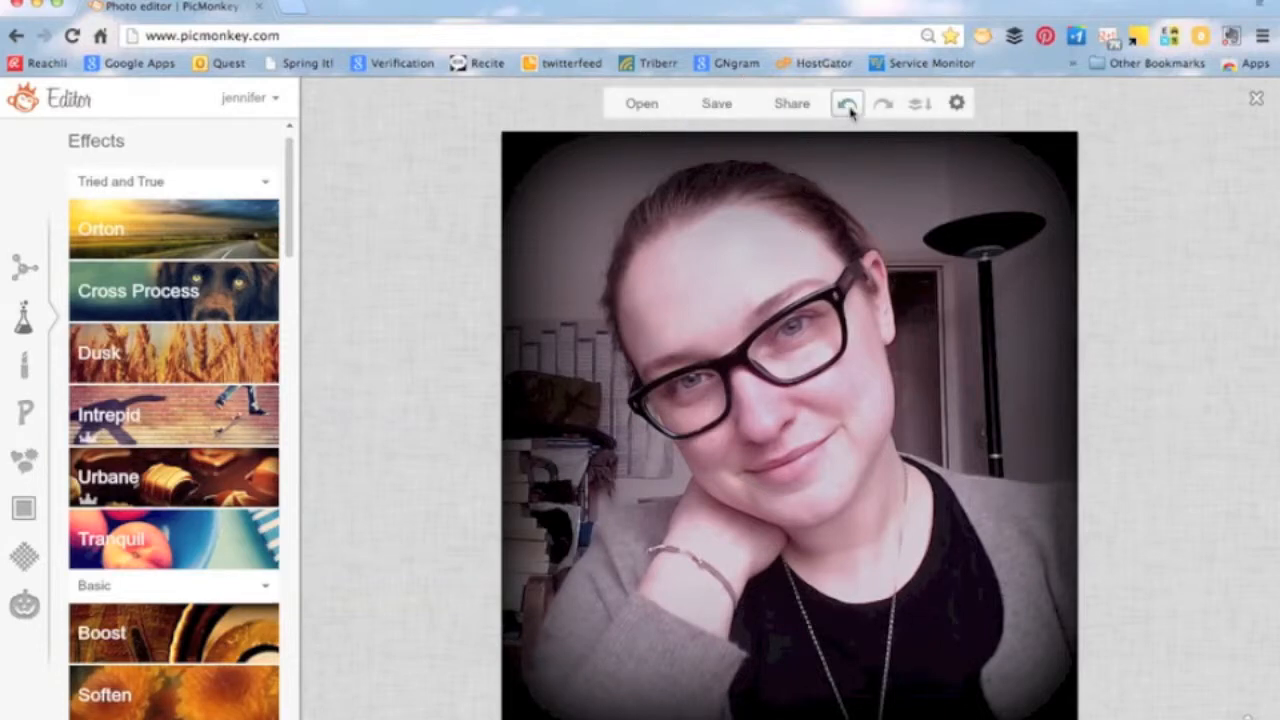
Step: Try saving the photo to the computer as a JPG with Sean quality, and back out before it is saved
click(717, 104)
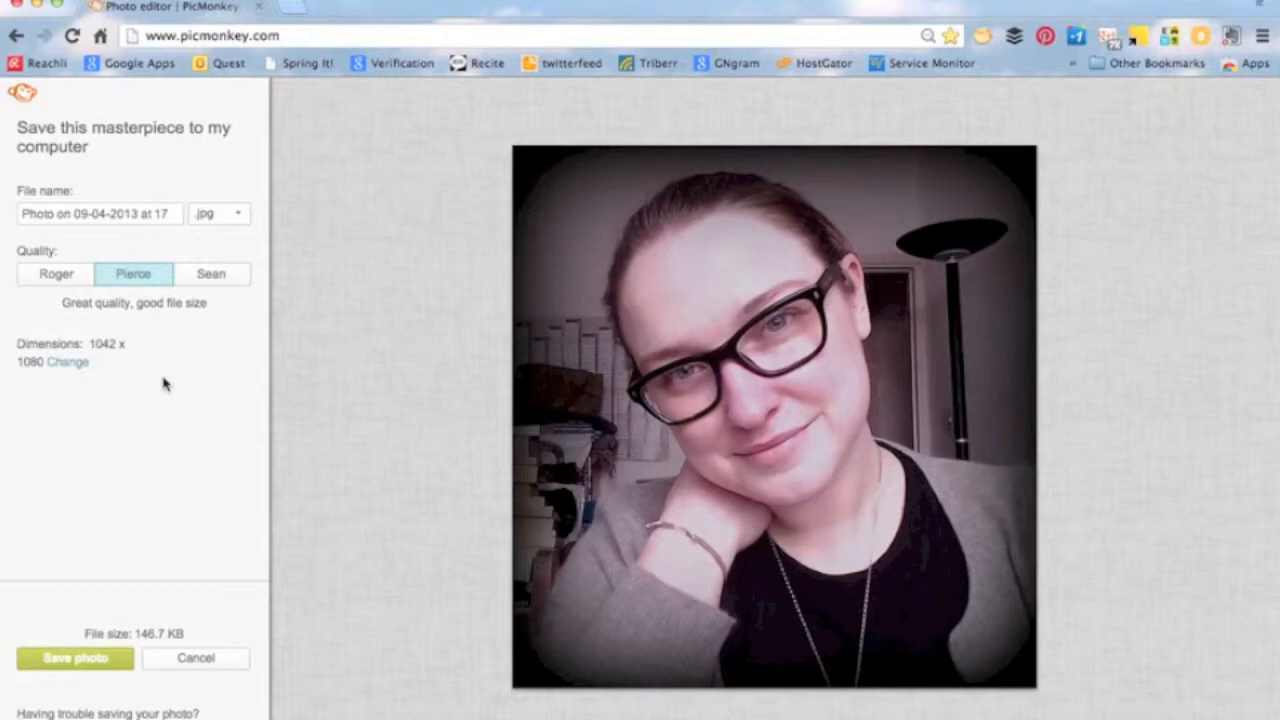
click(239, 218)
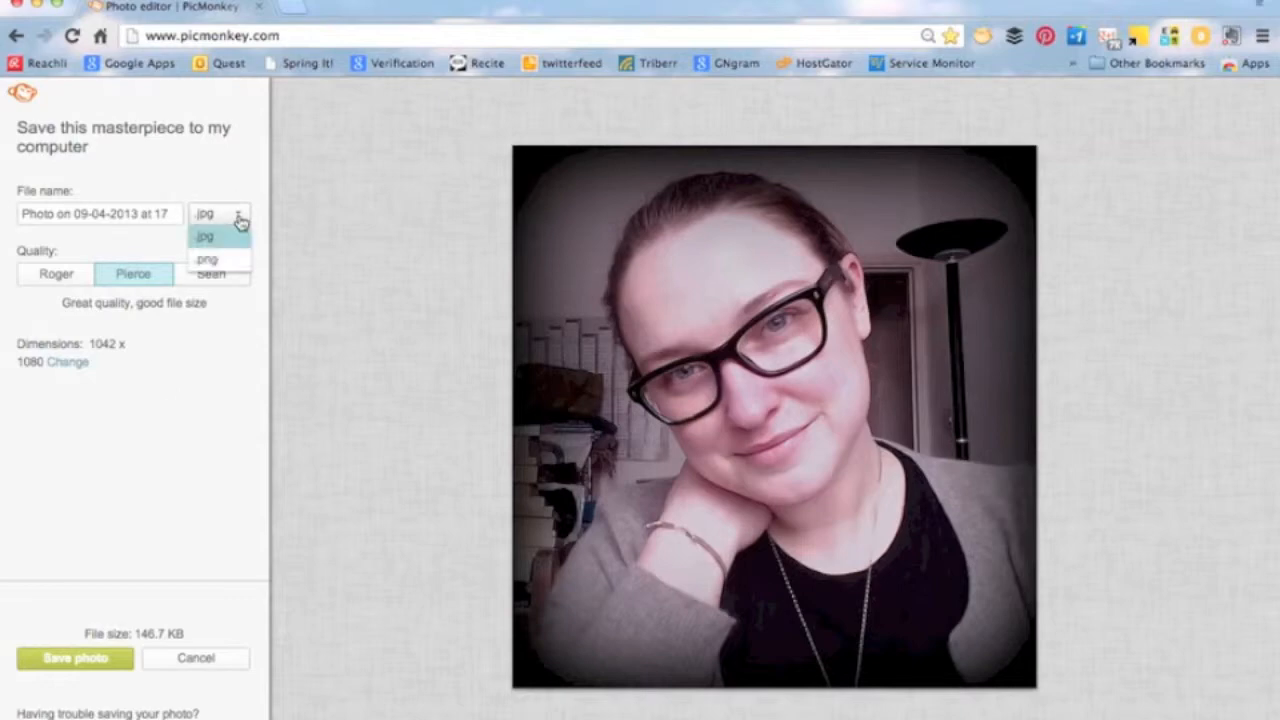
click(196, 375)
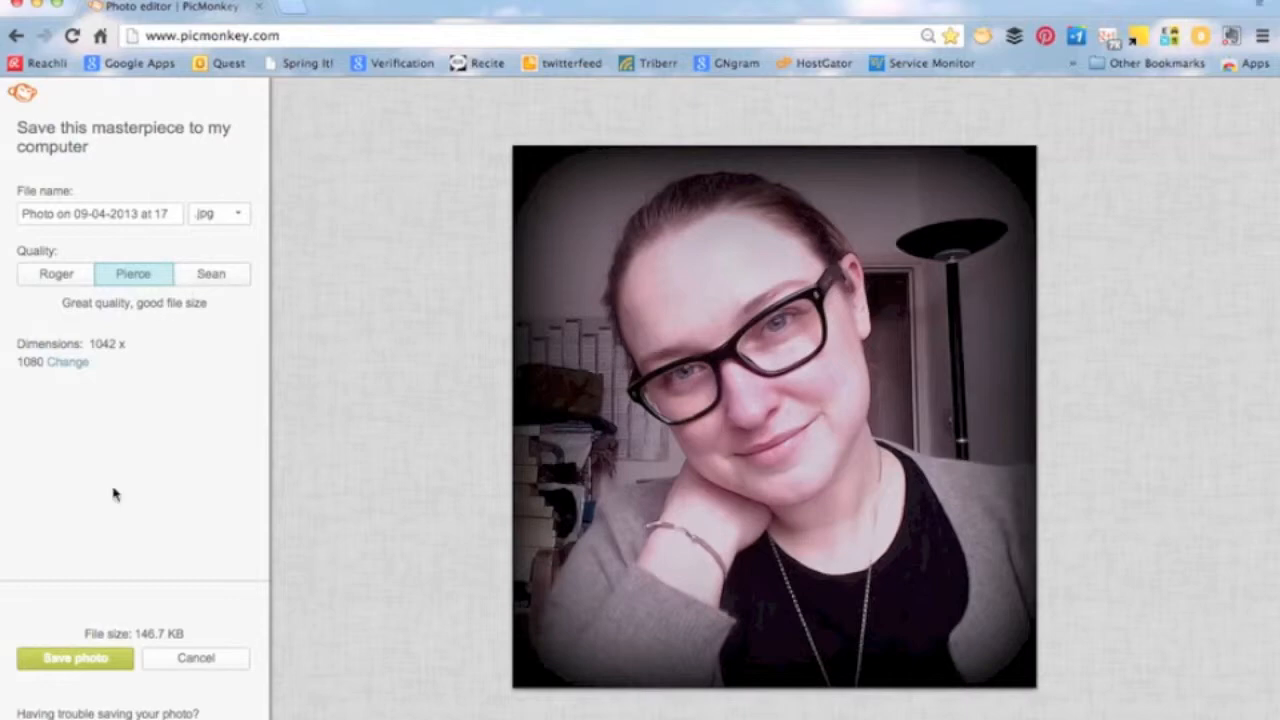
click(229, 277)
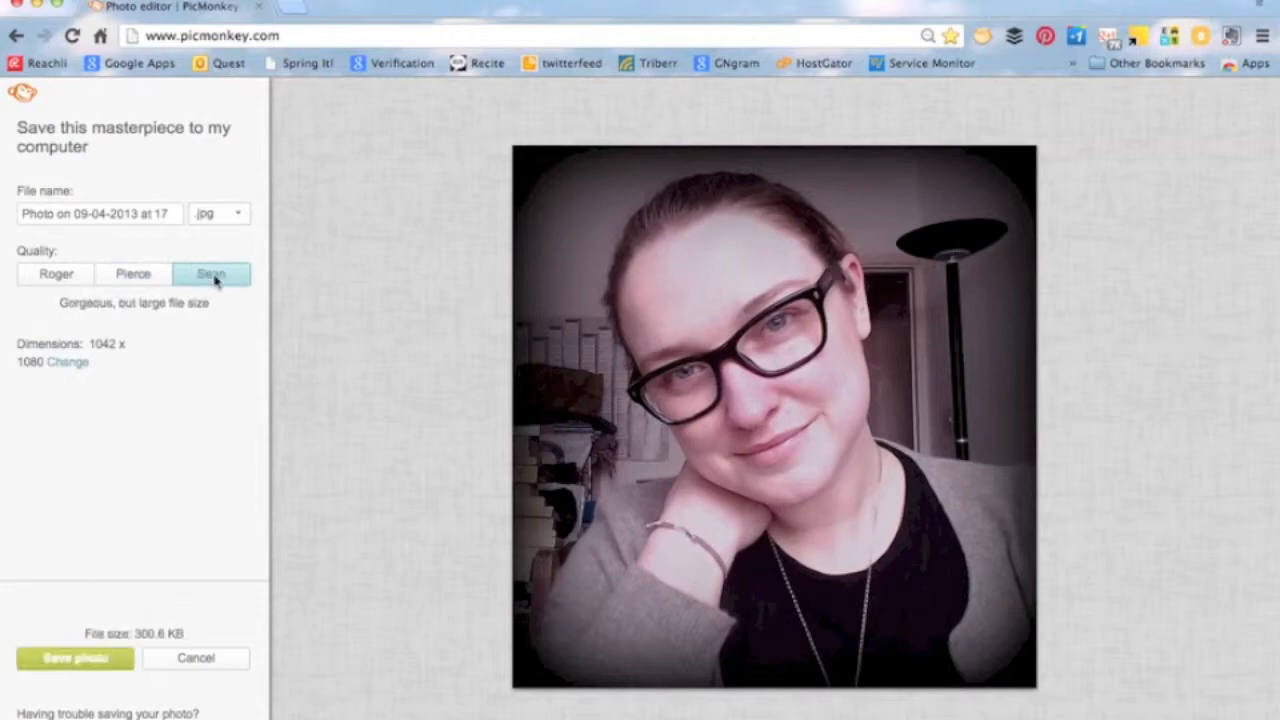
click(80, 660)
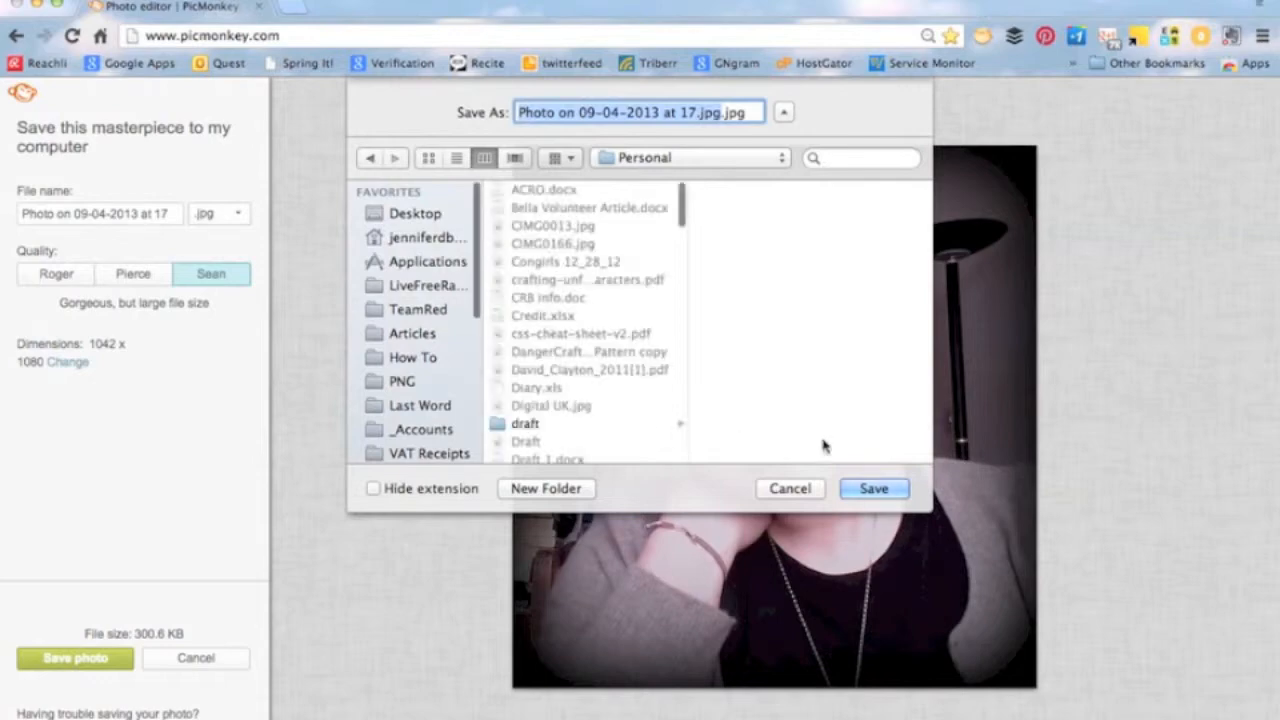
click(806, 494)
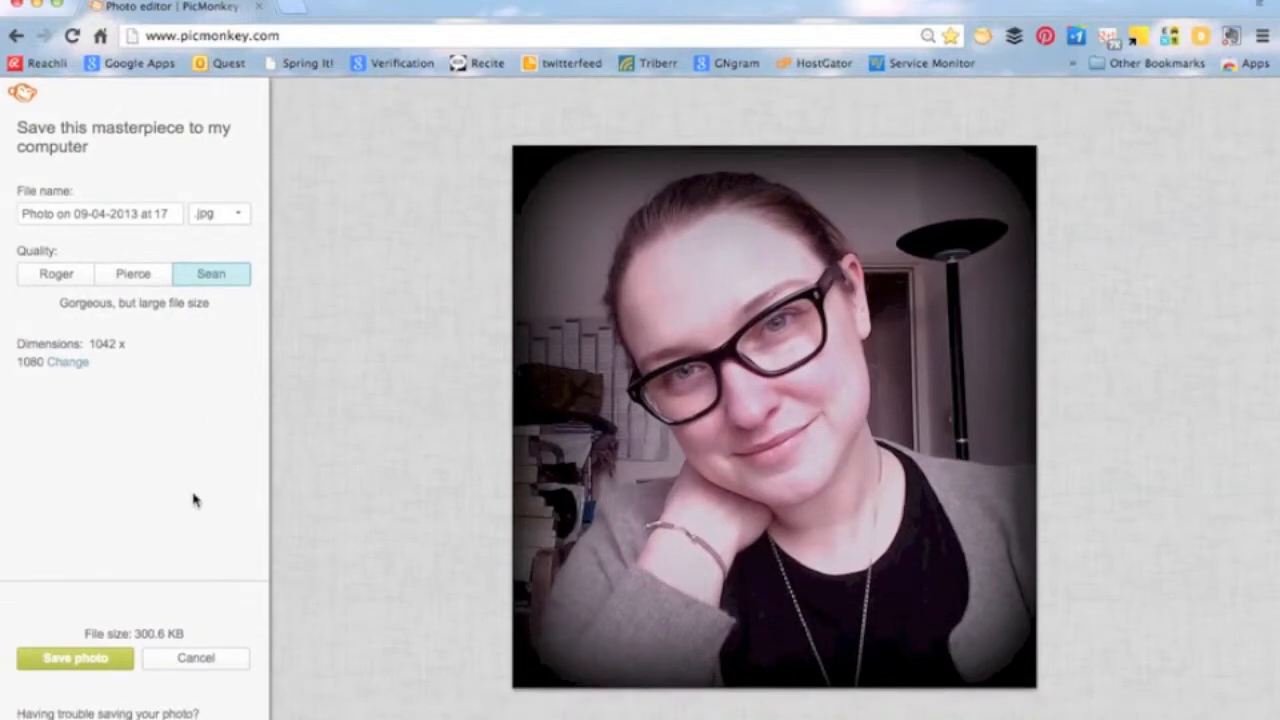
click(197, 652)
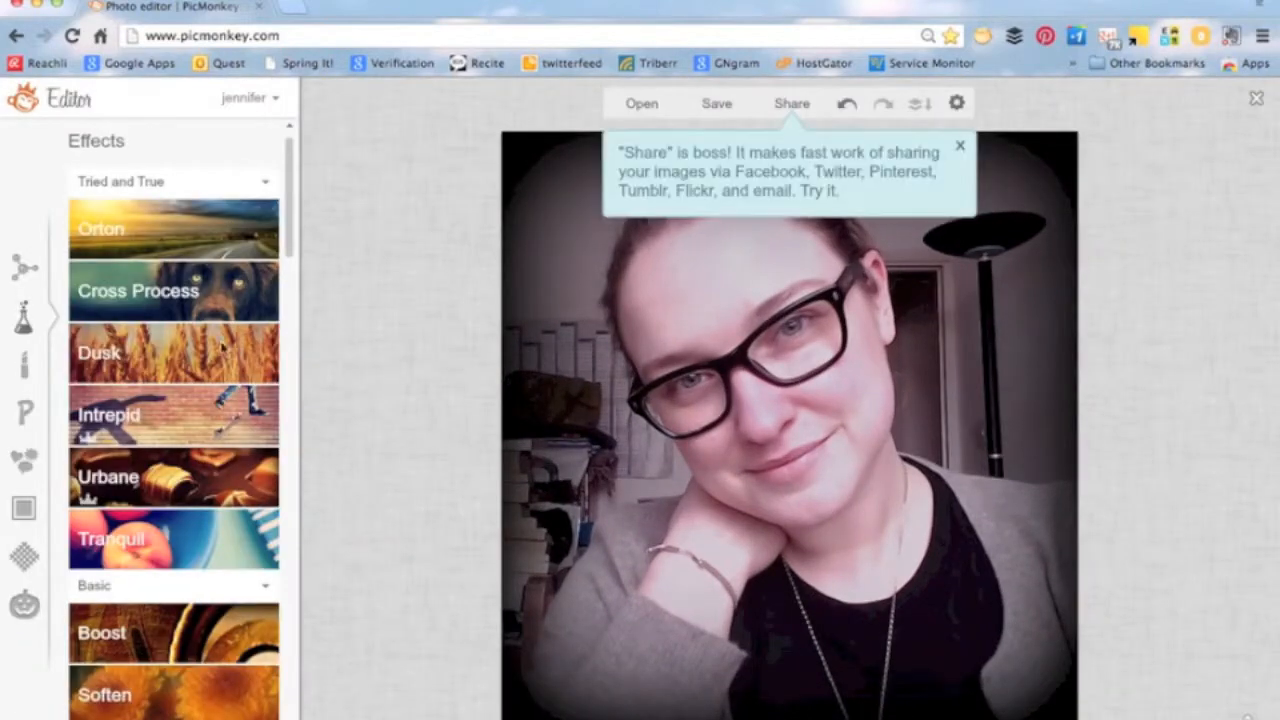
Step: Close the photo editor without saving the changes
click(1257, 101)
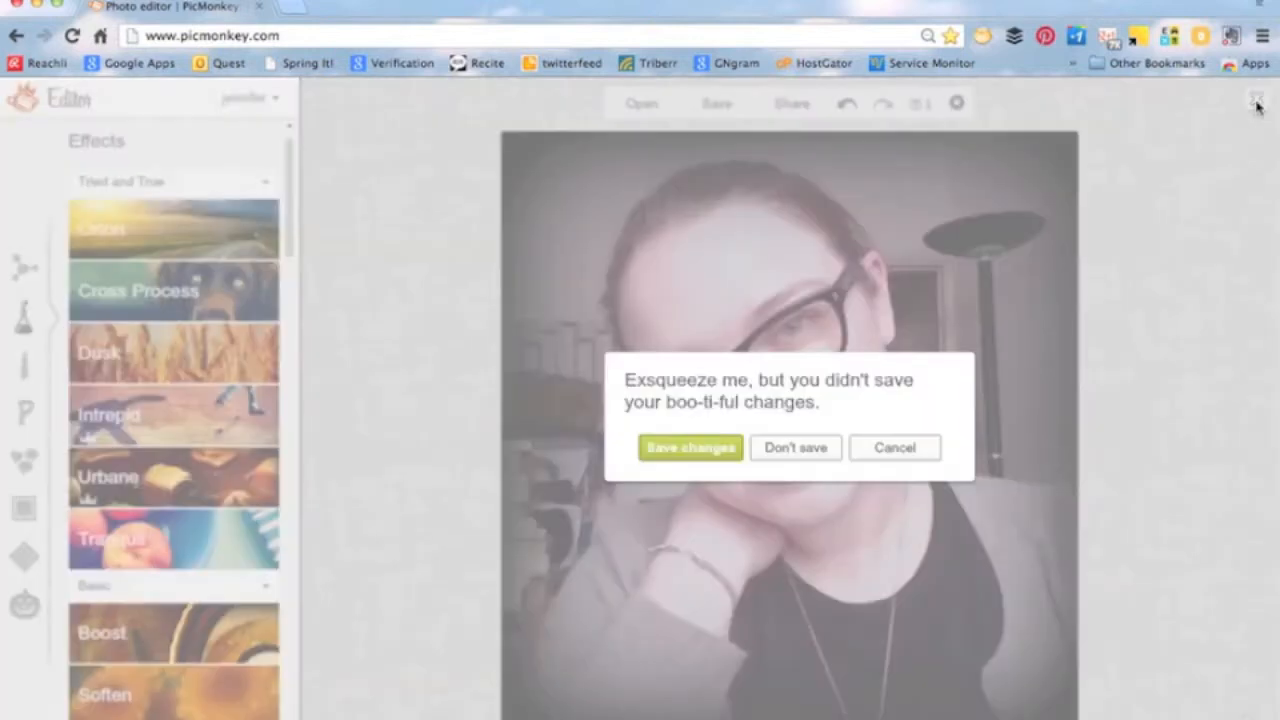
click(817, 450)
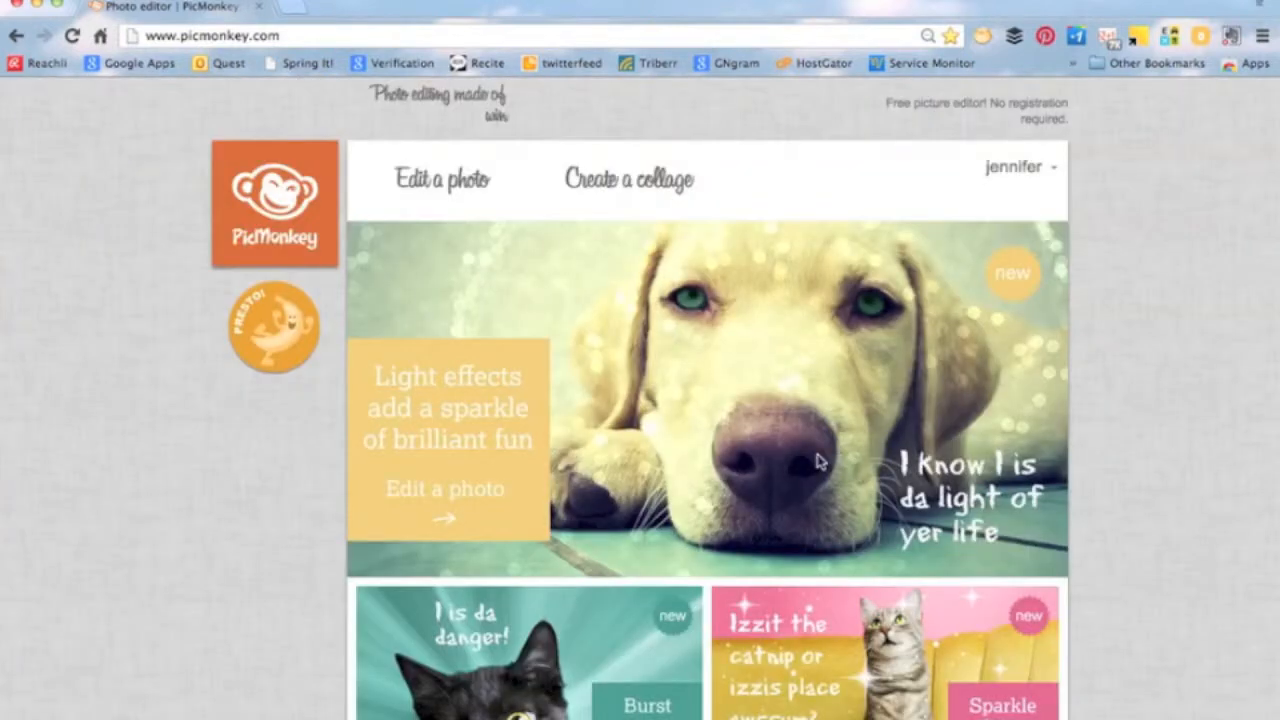